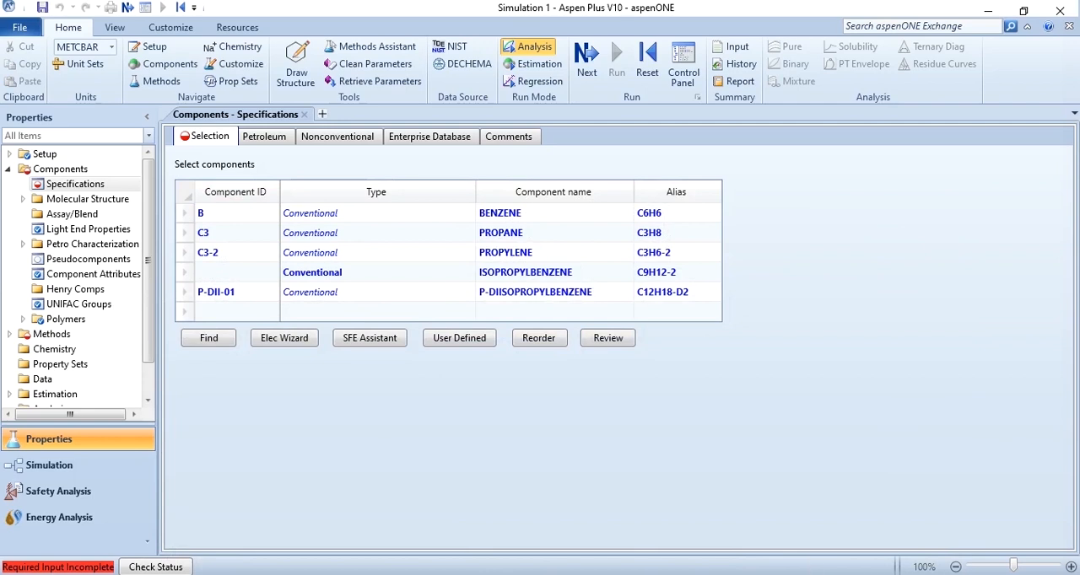
# Set NRTL as the base property method for the simulation
pyautogui.click(600, 74)
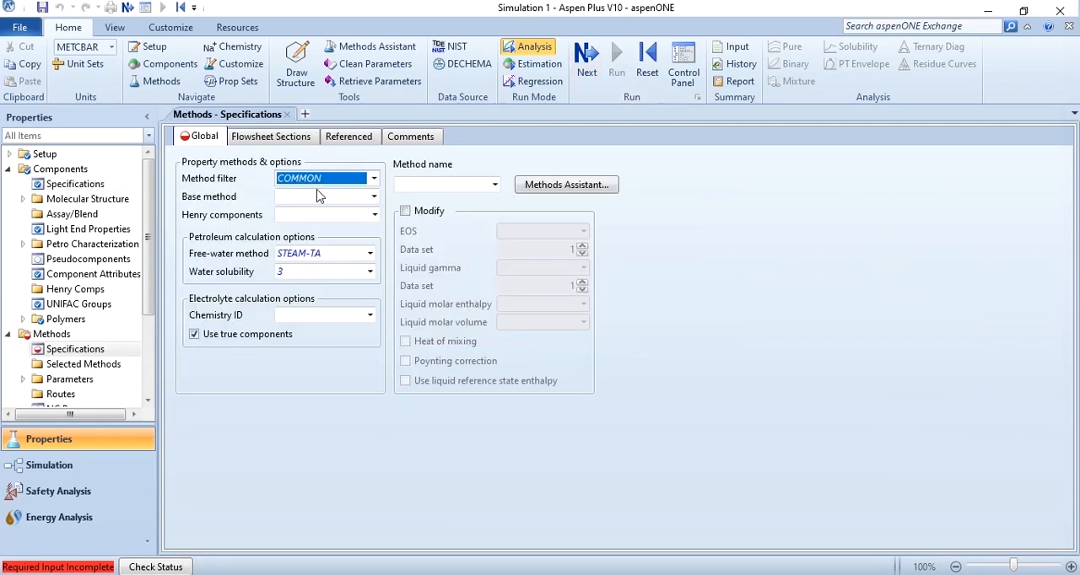
pyautogui.click(318, 198)
pyautogui.write('n')
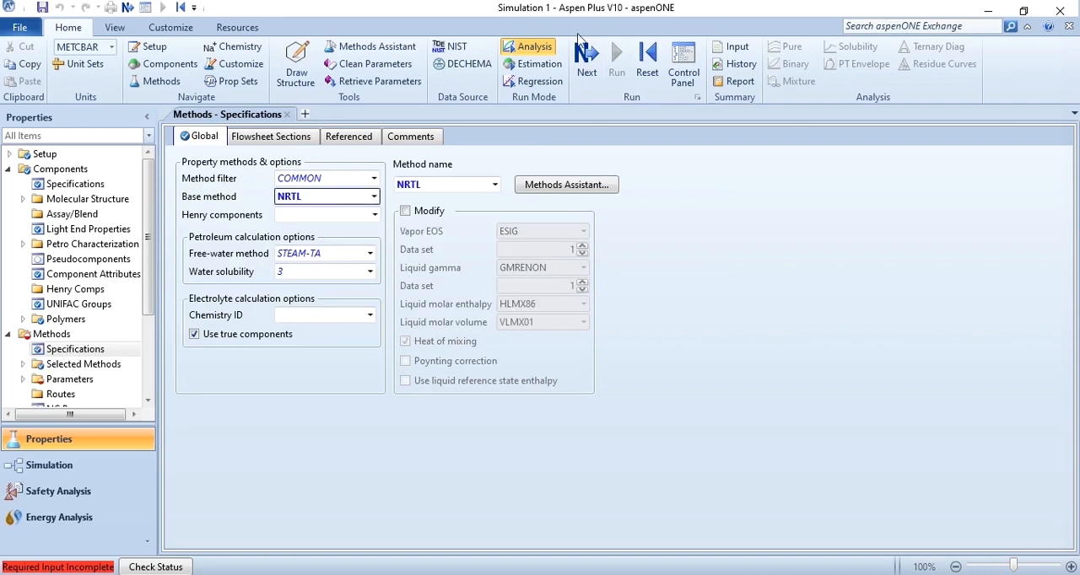
# Enable UNIFAC estimation for the NRTL binary interaction parameters and run the property setup
pyautogui.click(588, 59)
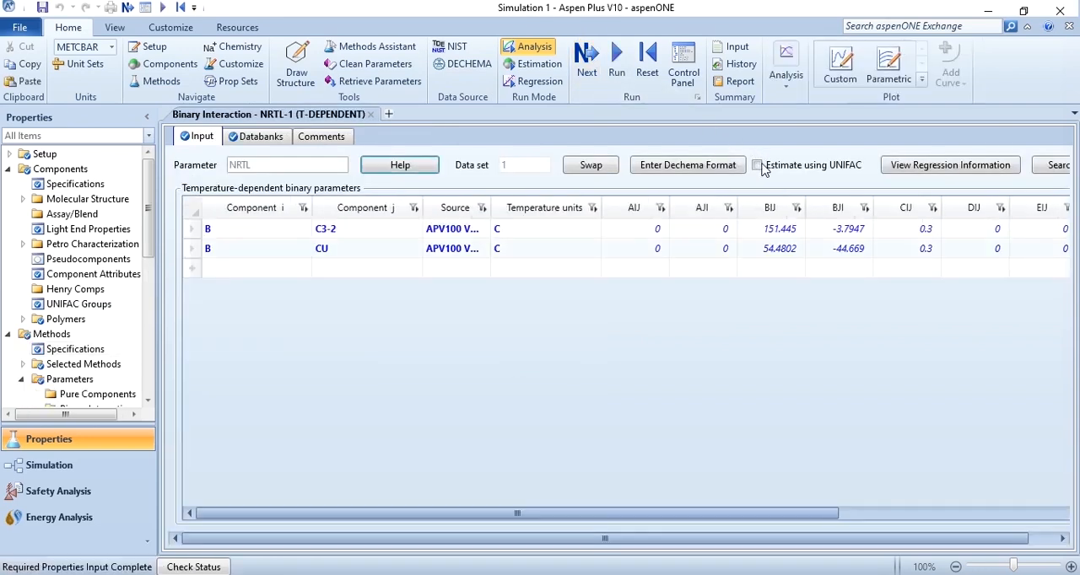
pyautogui.click(756, 165)
pyautogui.click(617, 74)
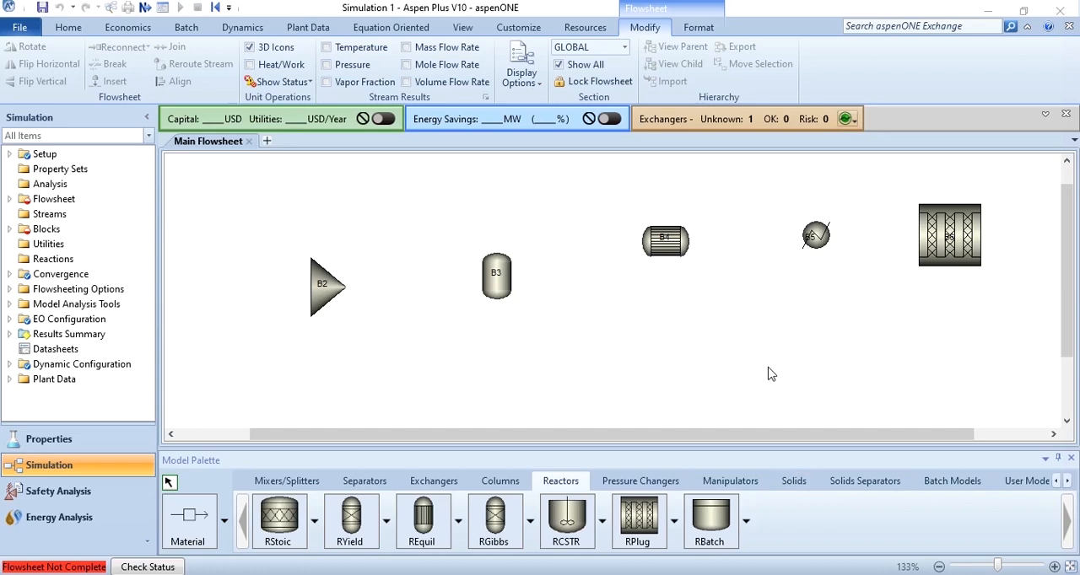
# Draw two material feed streams into mixer B2
pyautogui.click(208, 513)
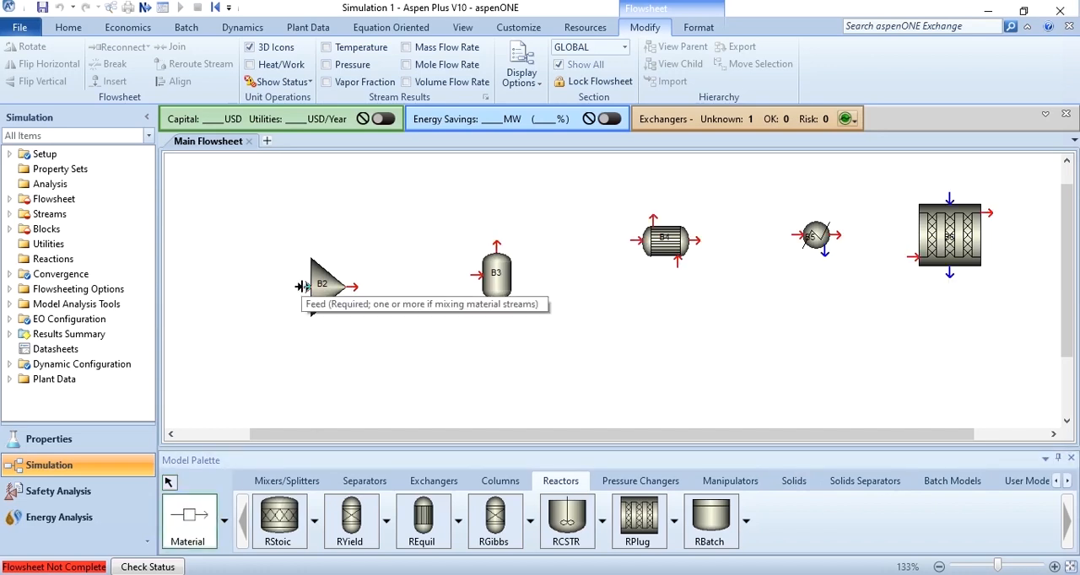
pyautogui.click(305, 287)
pyautogui.click(195, 245)
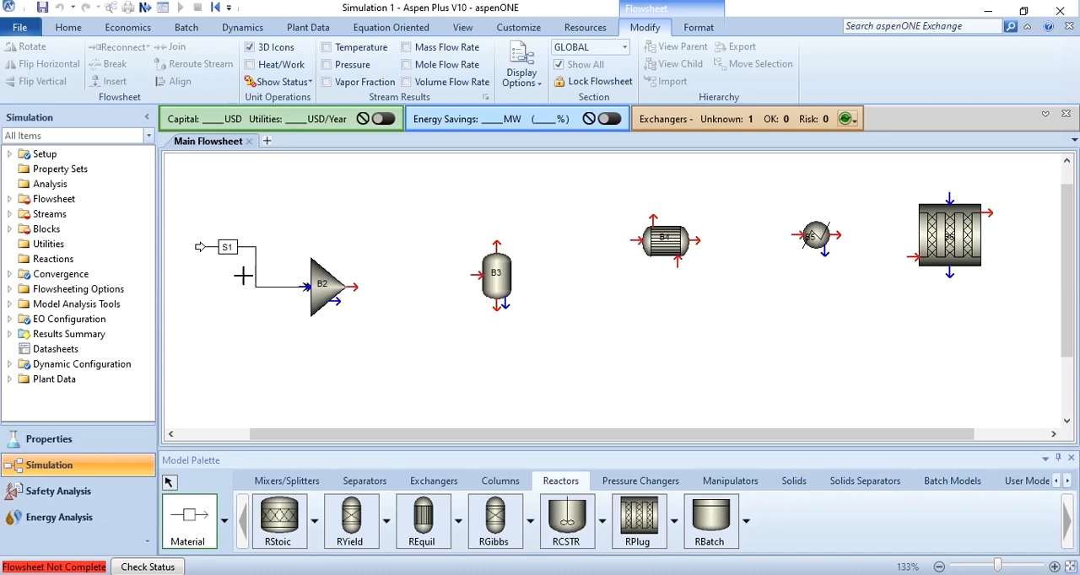
pyautogui.click(306, 288)
pyautogui.click(216, 334)
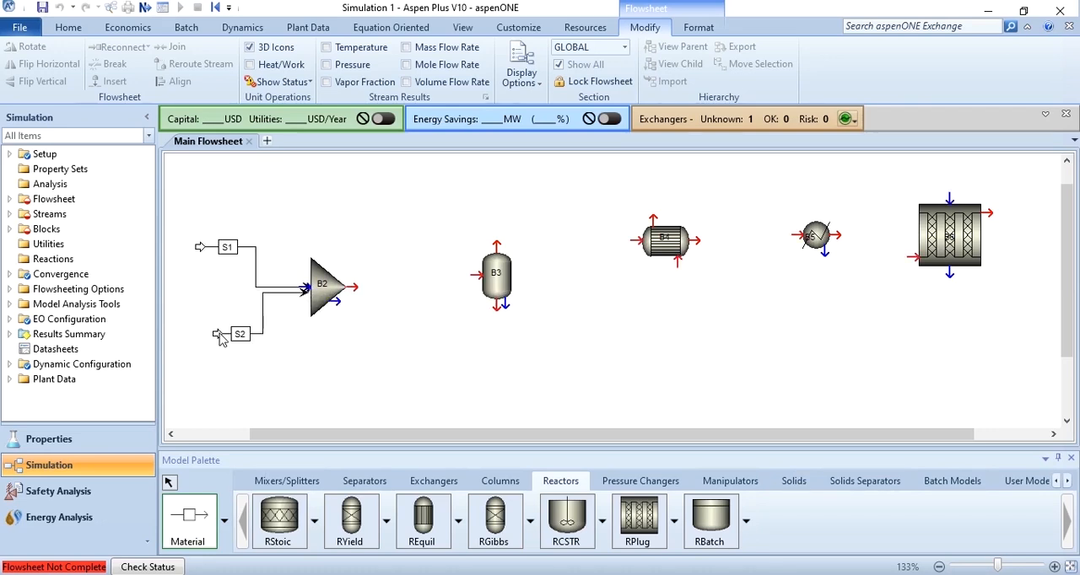
# Connect the outlet of mixer B2 to flash drum B3 and add a separate feed stream to B3
pyautogui.click(357, 289)
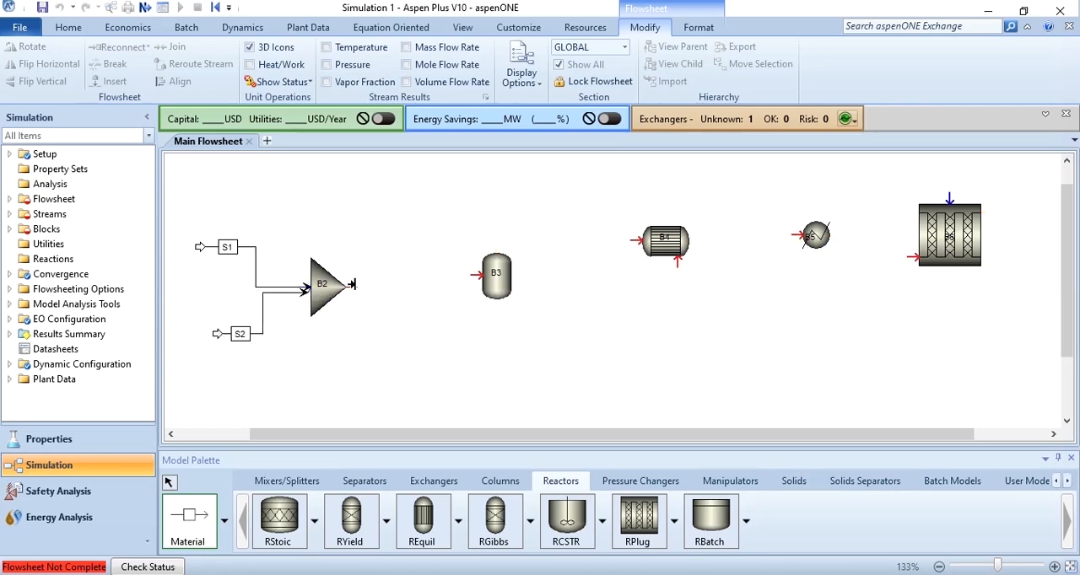
pyautogui.click(471, 278)
pyautogui.click(476, 273)
pyautogui.click(390, 236)
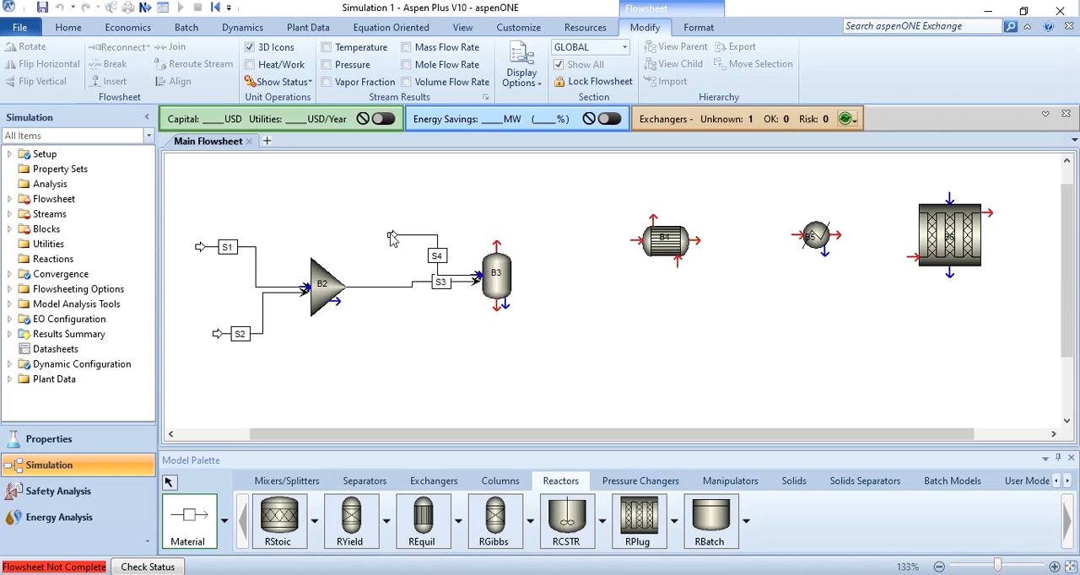
# Connect B3's vapor outlet to the cold inlet of exchanger B4 and draw a liquid product stream from B3
pyautogui.click(496, 244)
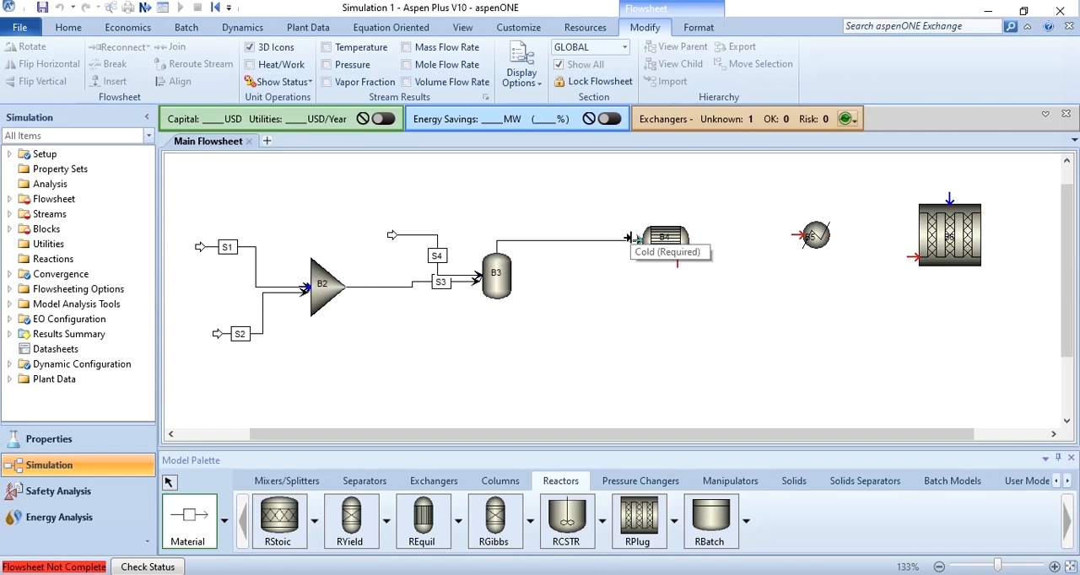
pyautogui.click(629, 238)
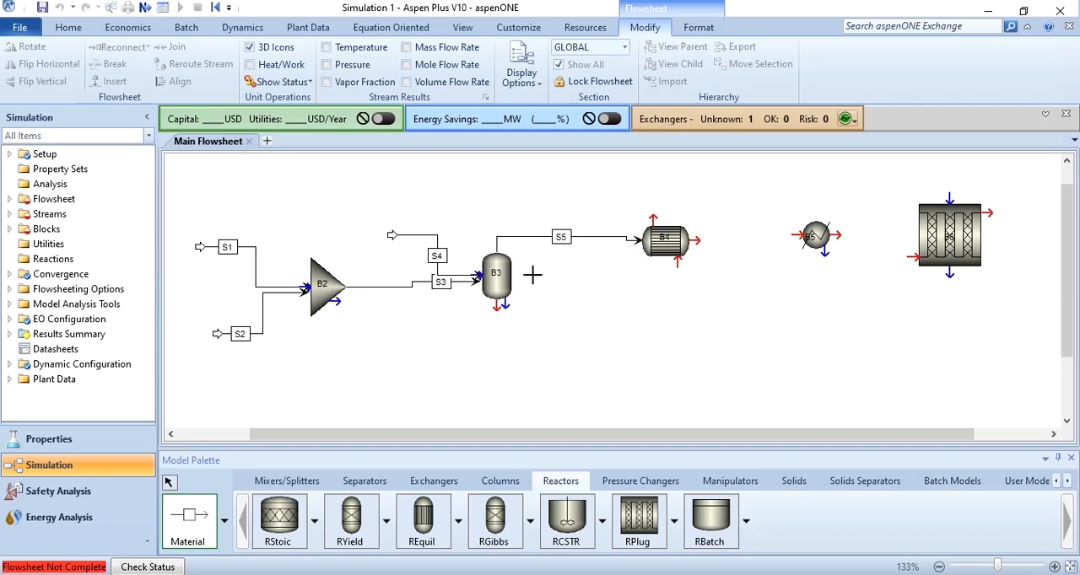
pyautogui.click(495, 308)
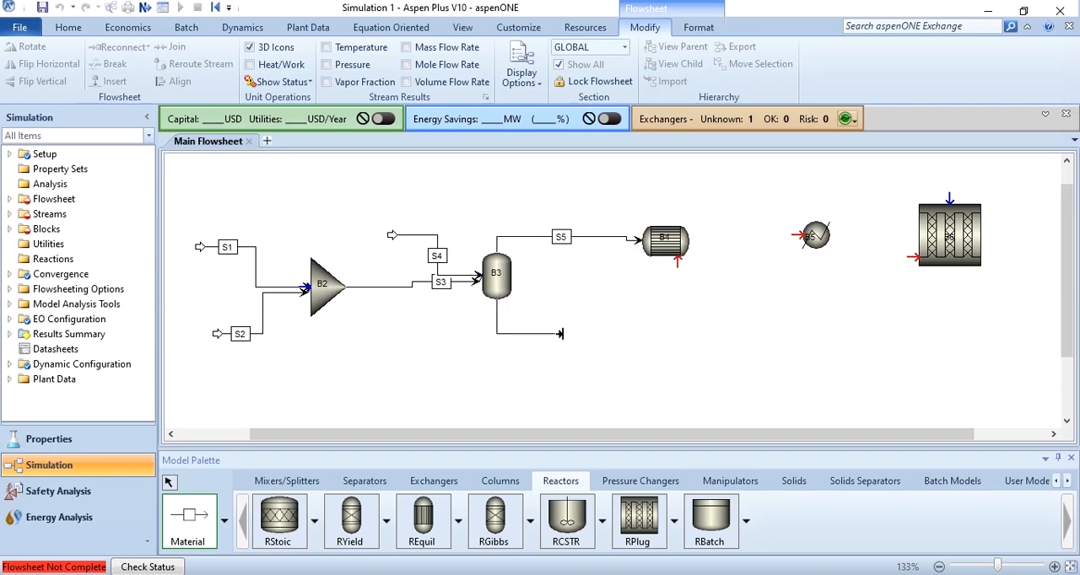
pyautogui.click(561, 339)
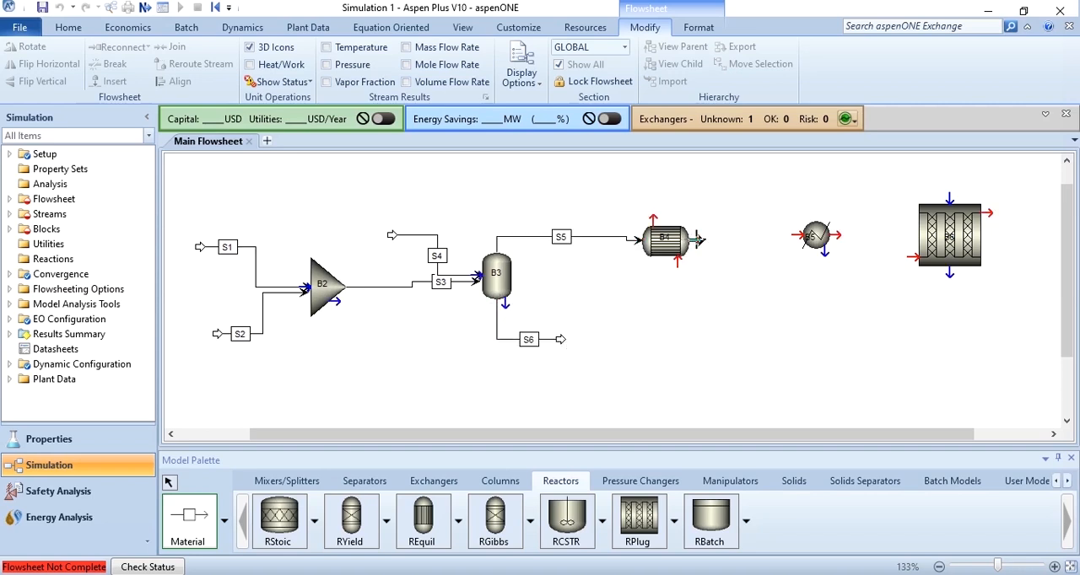
# Connect B4's cold outlet to heater B5, and B5's outlet to the feed of reactor B6
pyautogui.click(695, 241)
pyautogui.click(792, 236)
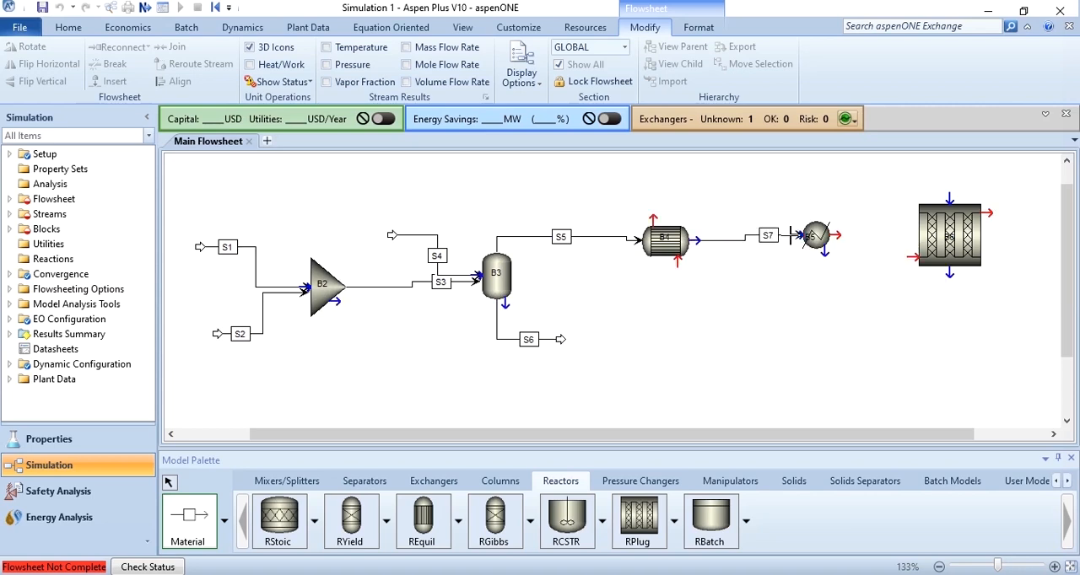
pyautogui.click(833, 235)
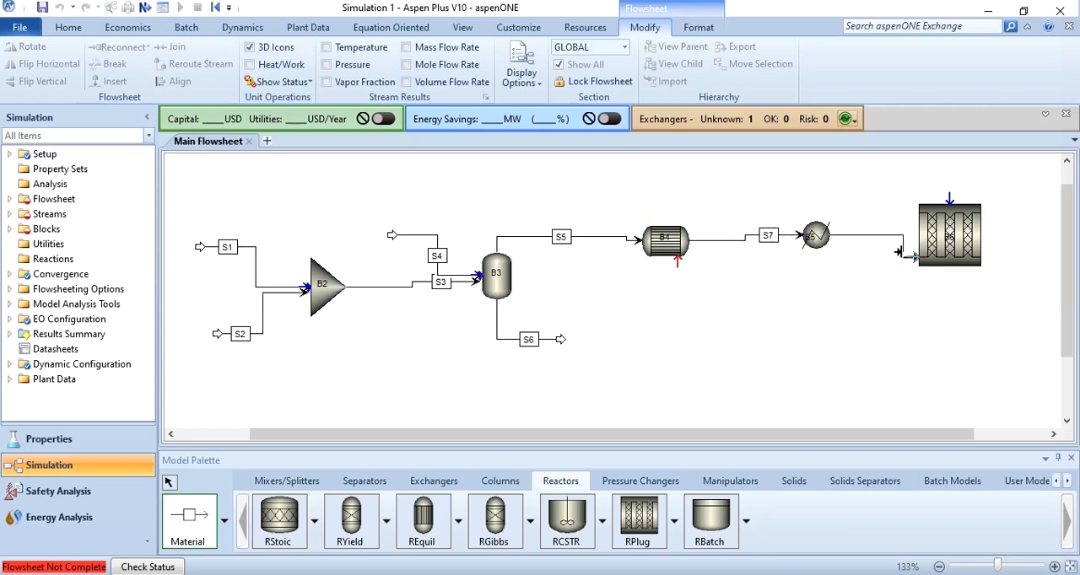
pyautogui.click(904, 253)
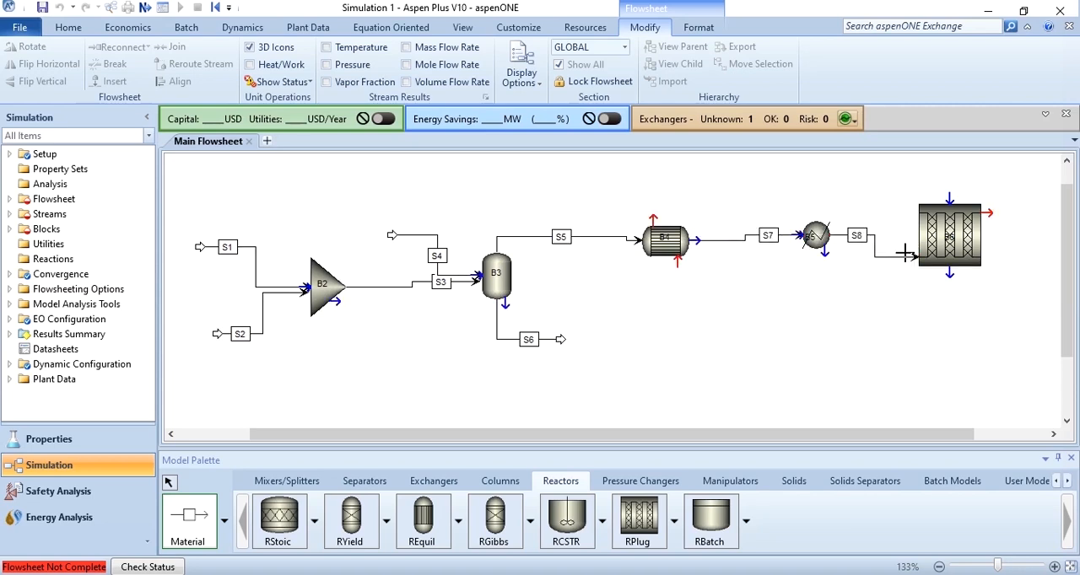
# Route reactor B6's outlet to the hot inlet of B4 and draw a product stream from B4's hot outlet
pyautogui.click(990, 212)
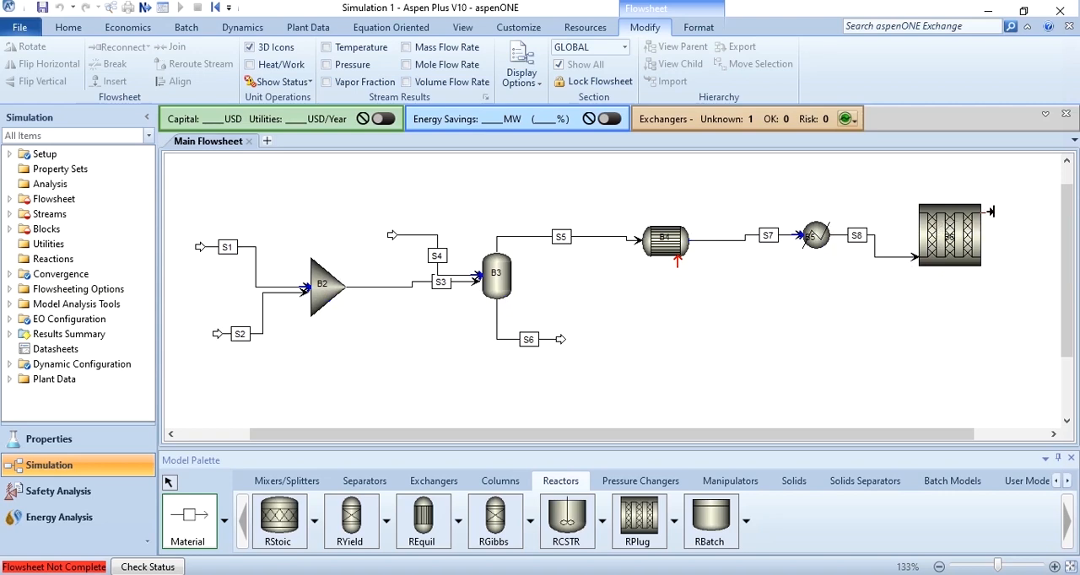
pyautogui.click(677, 264)
pyautogui.click(602, 166)
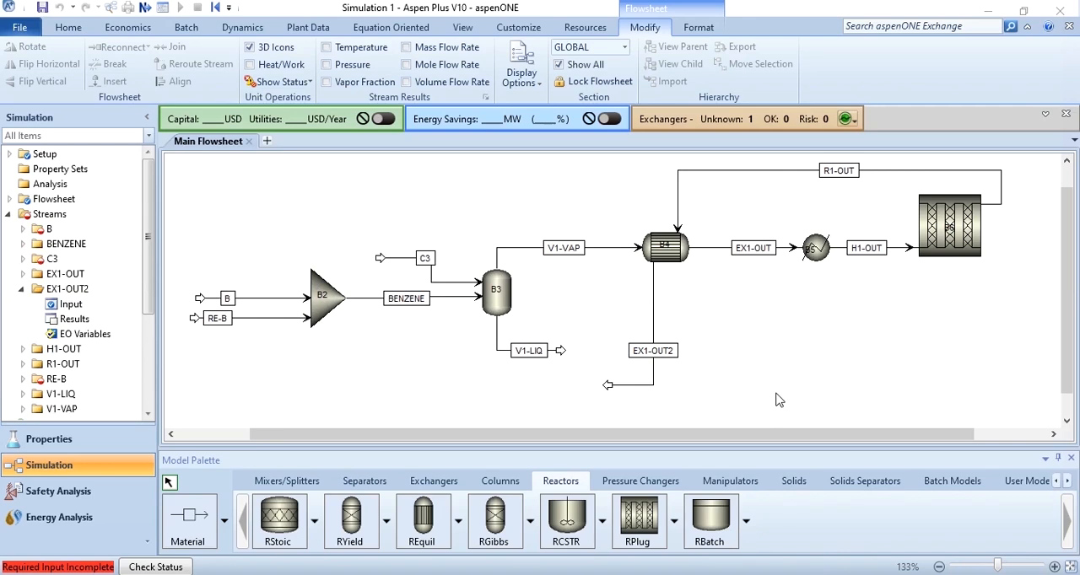
# Specify the feed streams, giving C3 25 C, 25 bar, 110 kmol/hr and mole fractions of 0.05 C3 and 0.95 C3-2
pyautogui.doubleClick(257, 300)
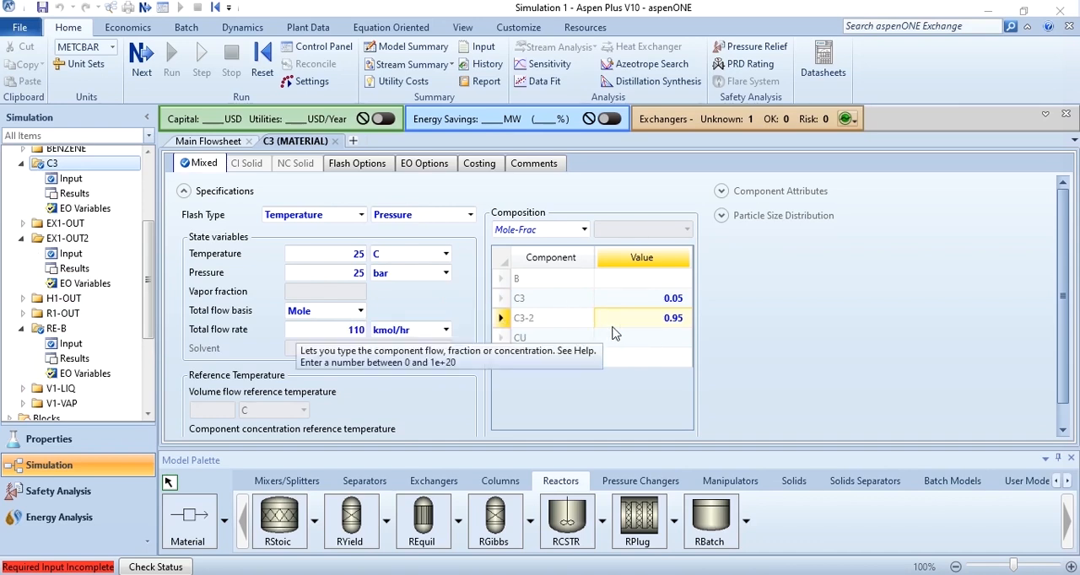
pyautogui.click(334, 140)
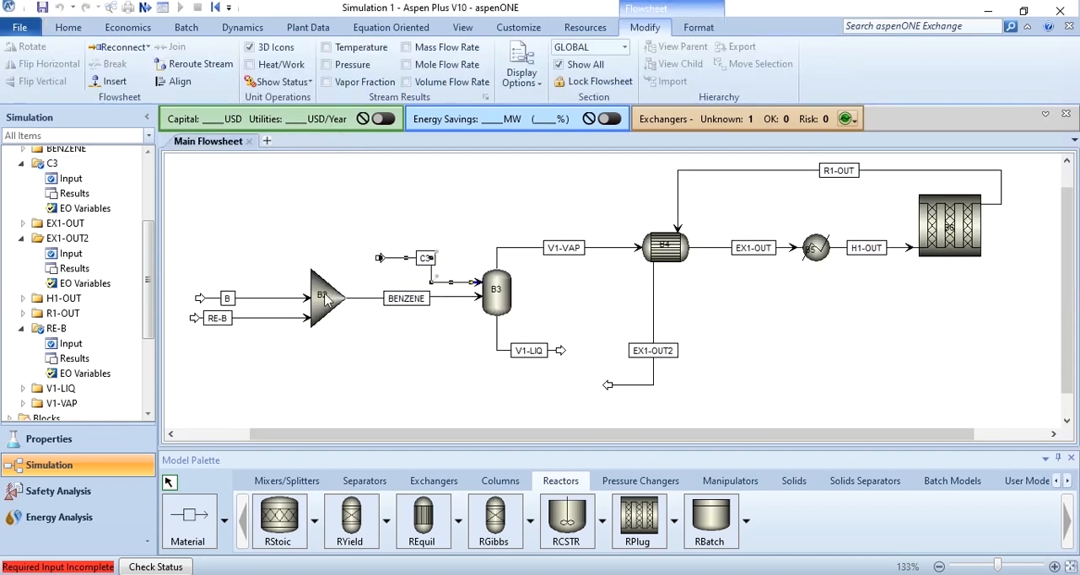
# Set flash drum B3 to a temperature of 211 C and a pressure of 25 bar
pyautogui.doubleClick(497, 291)
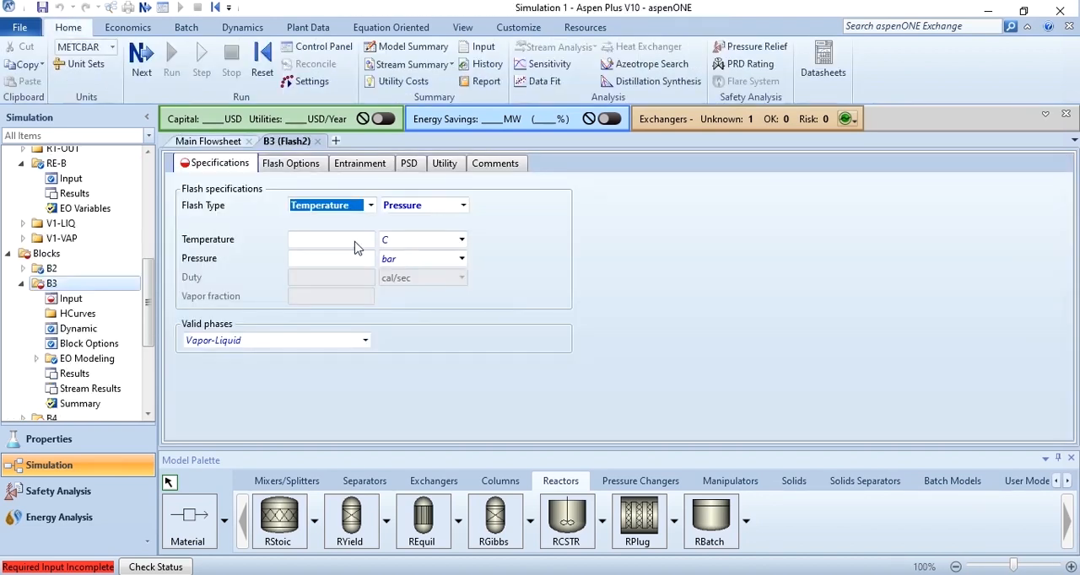
pyautogui.click(355, 246)
pyautogui.write('211')
pyautogui.click(351, 257)
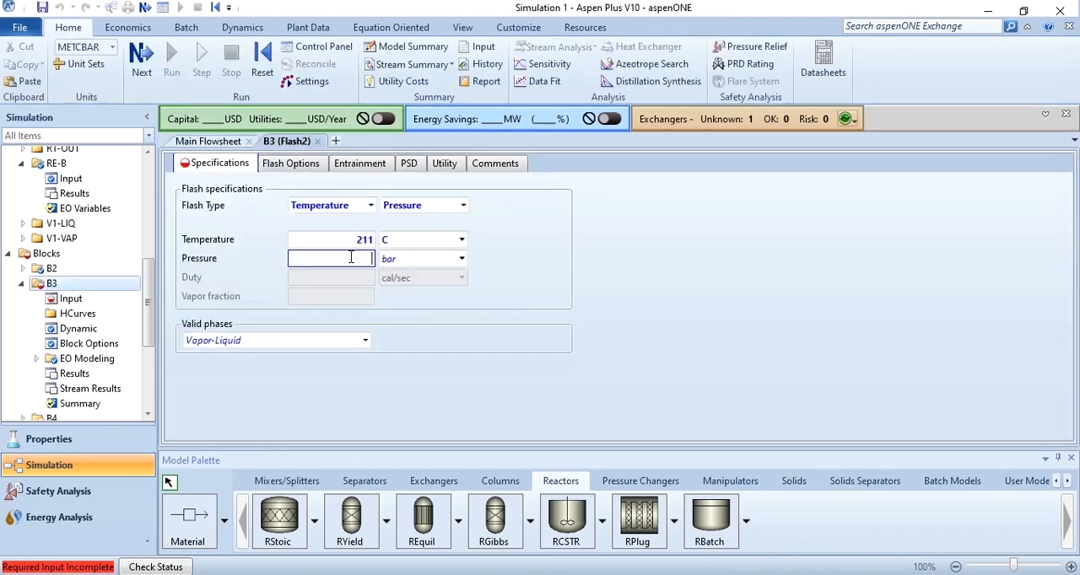
pyautogui.press('Return')
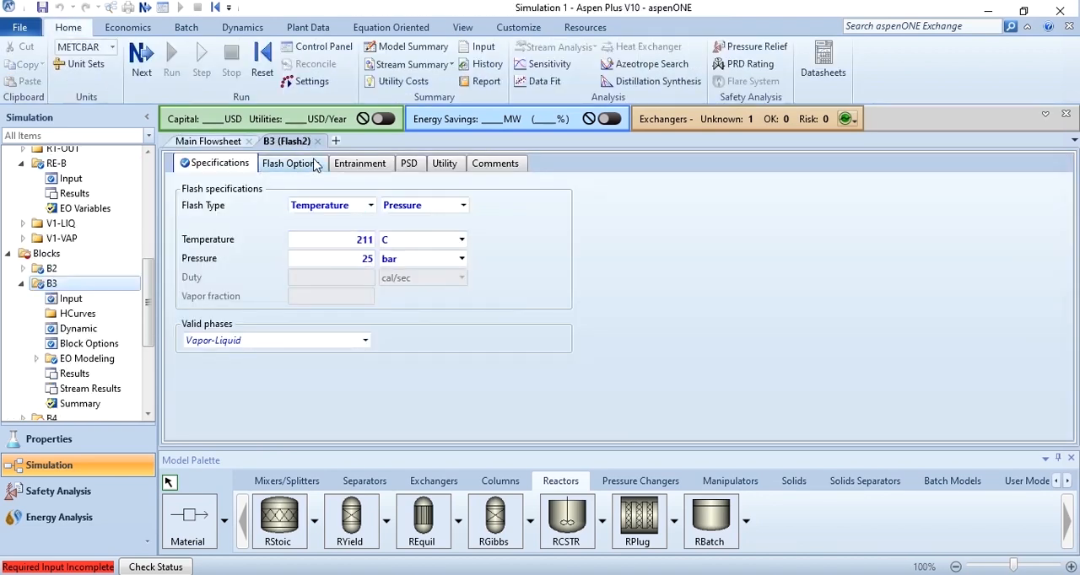
pyautogui.click(316, 141)
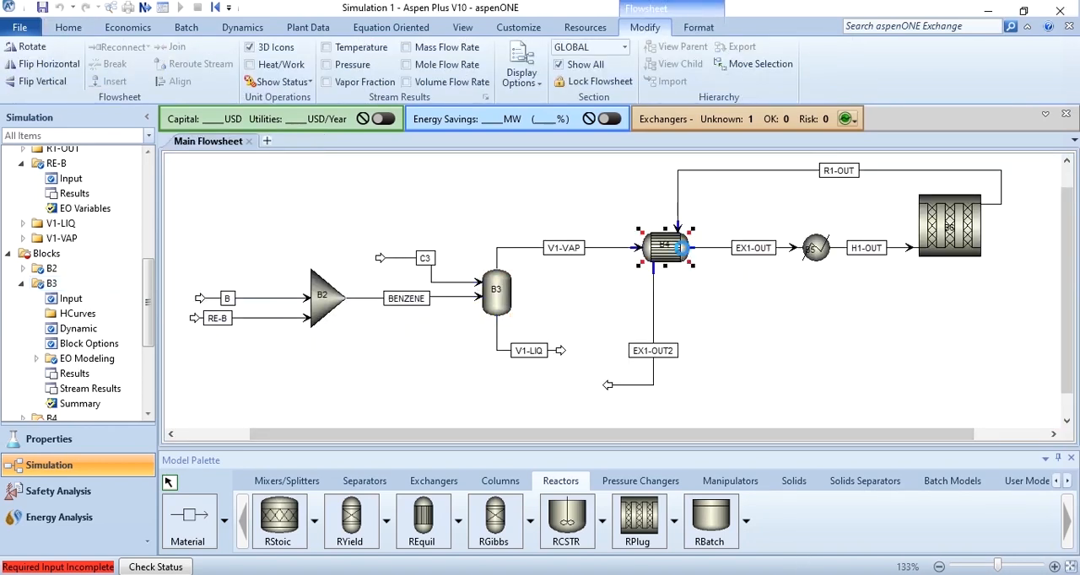
# Specify exchanger B4 by a cold stream outlet temperature of 330 C
pyautogui.doubleClick(684, 253)
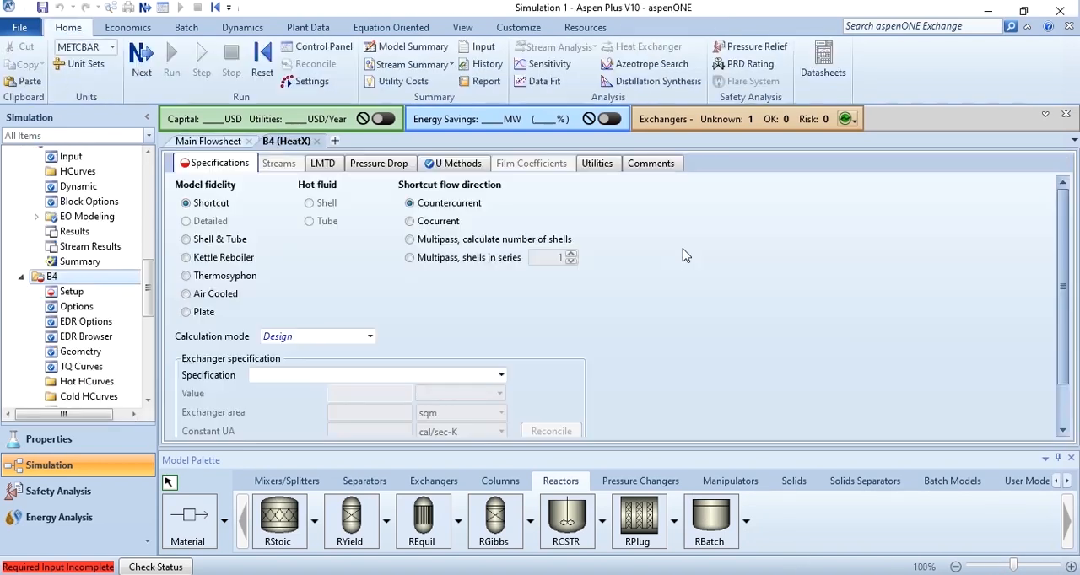
pyautogui.click(501, 374)
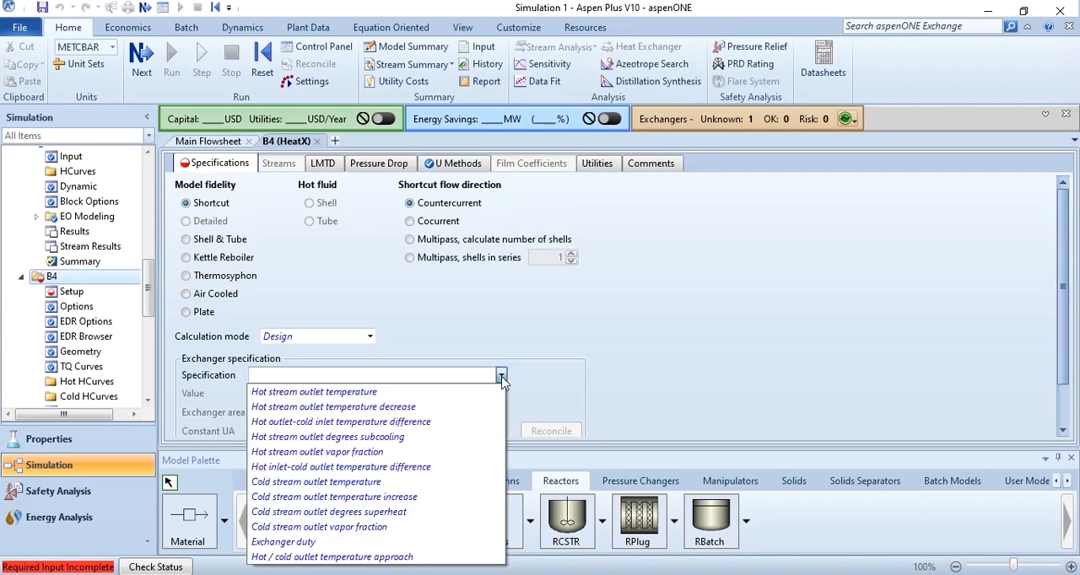
pyautogui.click(387, 483)
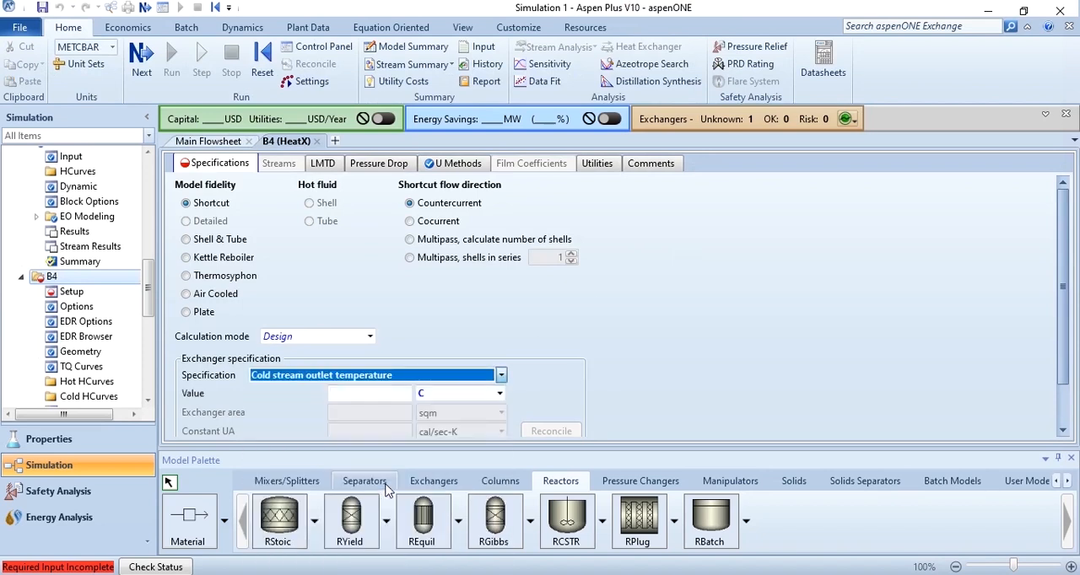
pyautogui.click(374, 399)
pyautogui.write('330')
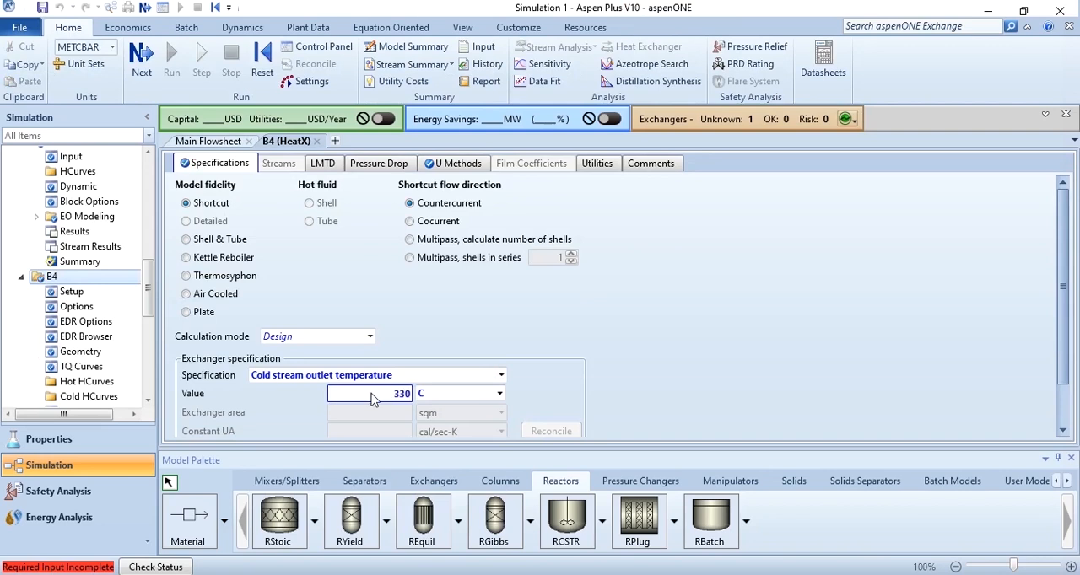
pyautogui.scroll(-2, 1054, 396)
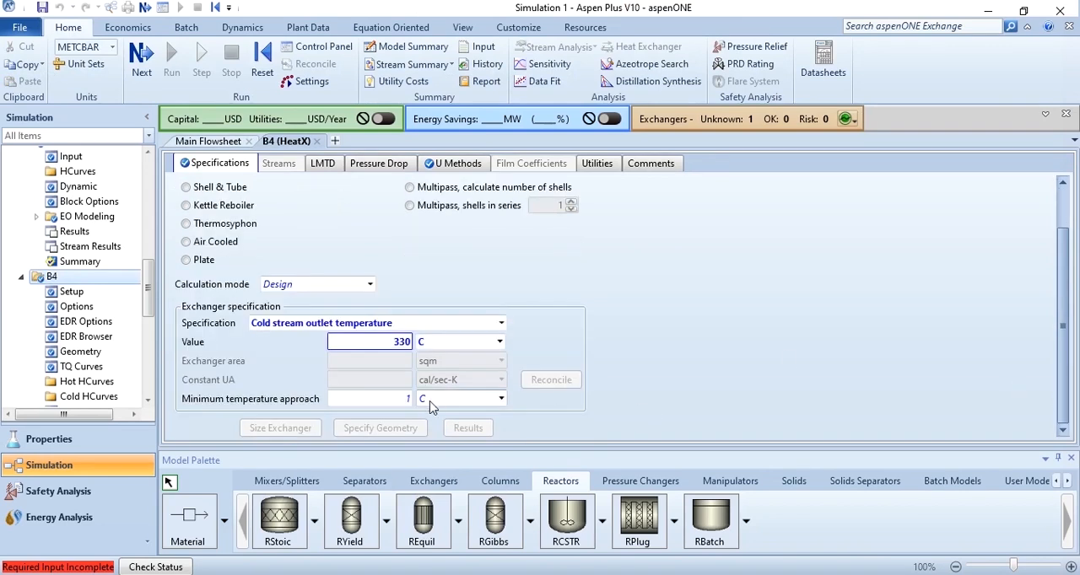
pyautogui.click(318, 142)
# Specify heater B5's temperature and set its pressure to 25 bar
pyautogui.click(823, 247)
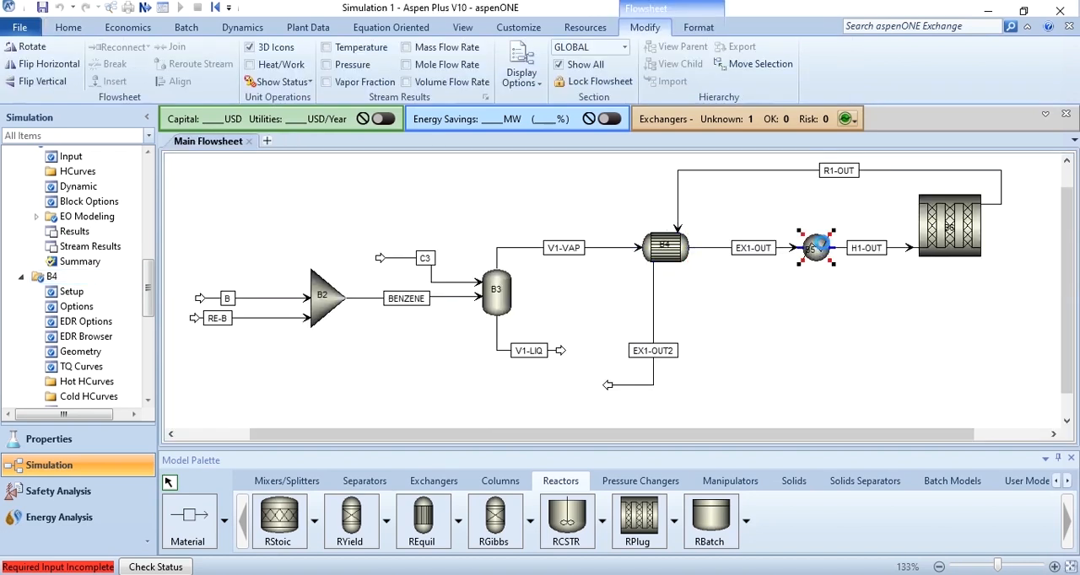
pyautogui.doubleClick(818, 247)
pyautogui.click(401, 255)
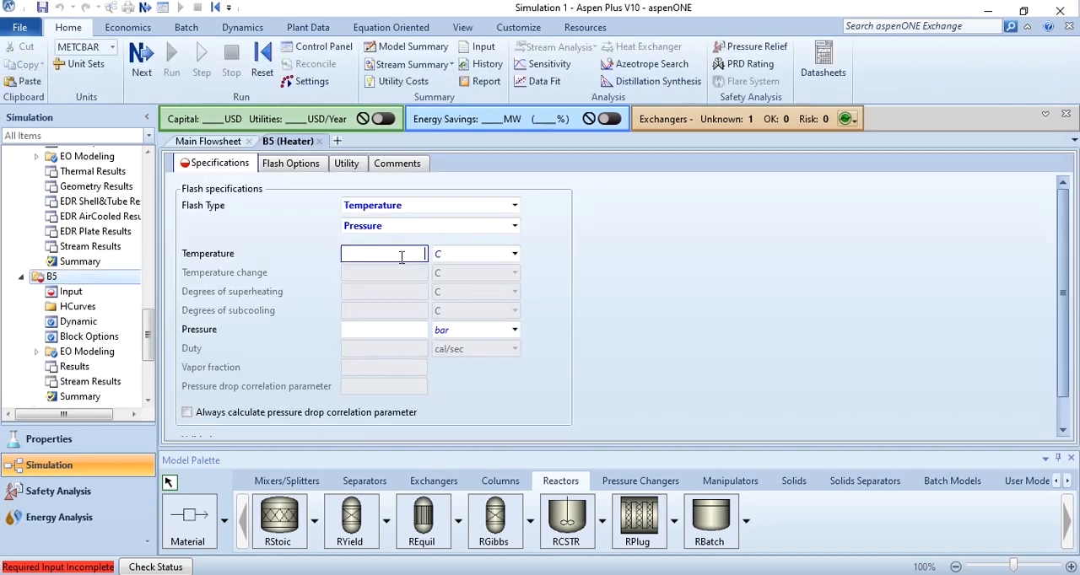
pyautogui.click(390, 330)
pyautogui.write('25')
pyautogui.click(320, 141)
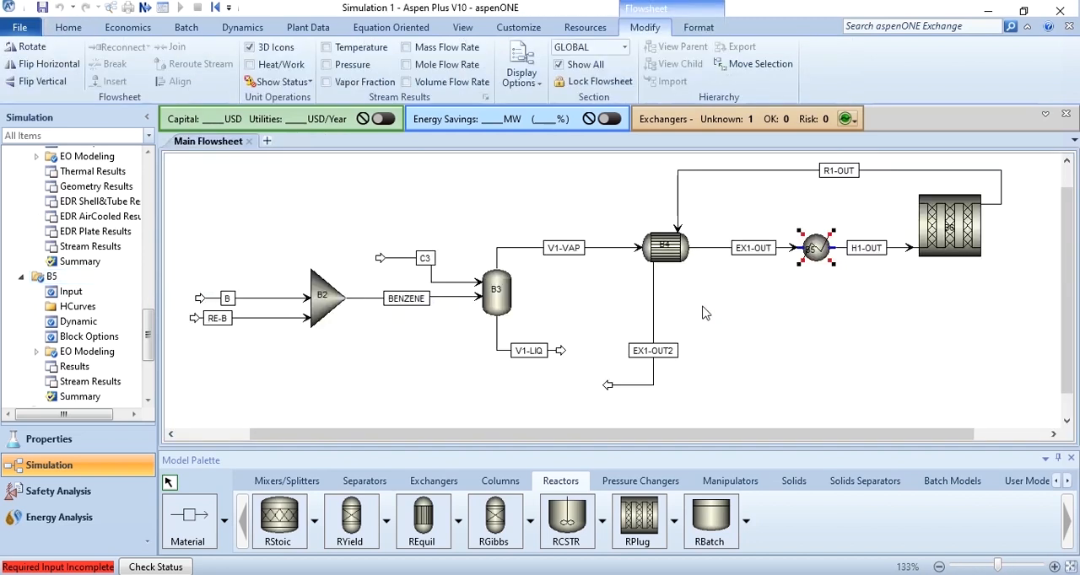
# Set the type of reactor B6 to Reactor with constant thermal fluid temperature
pyautogui.click(809, 290)
pyautogui.click(937, 257)
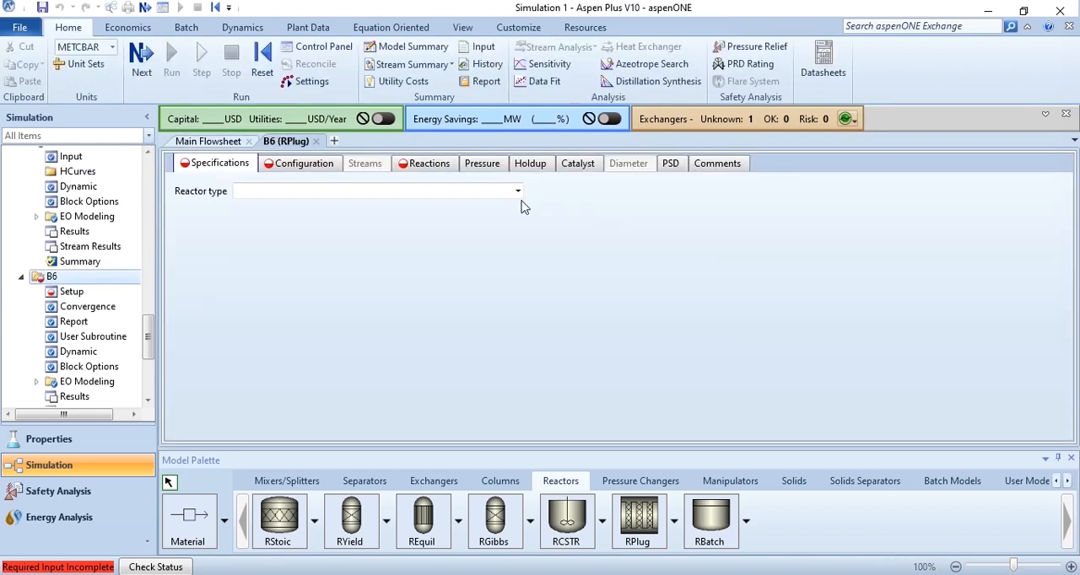
pyautogui.click(517, 191)
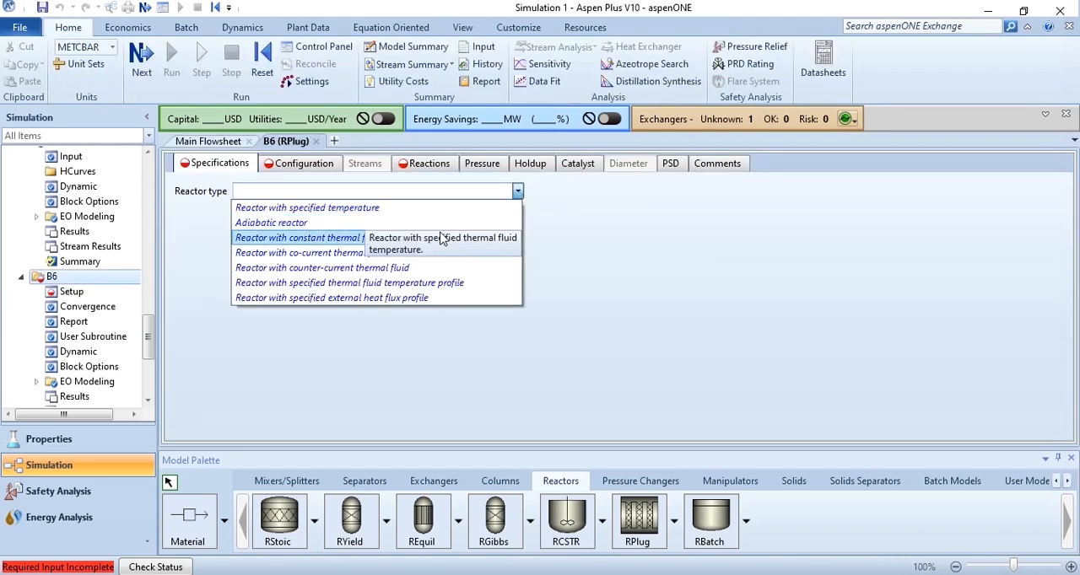
pyautogui.click(443, 238)
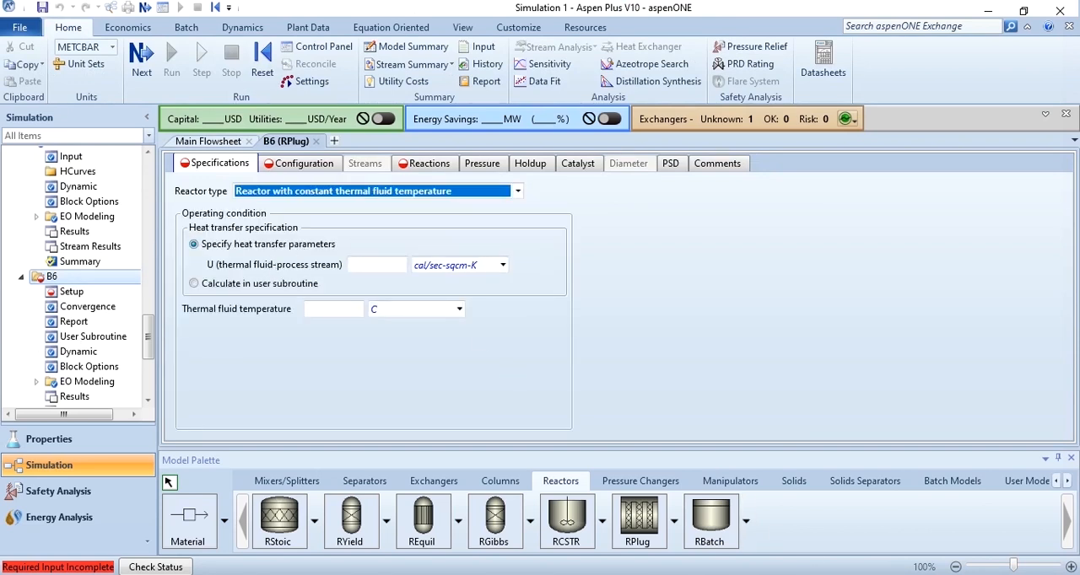
# Set reactor B6's heat transfer coefficient U to 0.065 kW/sqm-K and its thermal fluid temperature to 360 C
pyautogui.click(388, 264)
pyautogui.write('0.065')
pyautogui.press('Return')
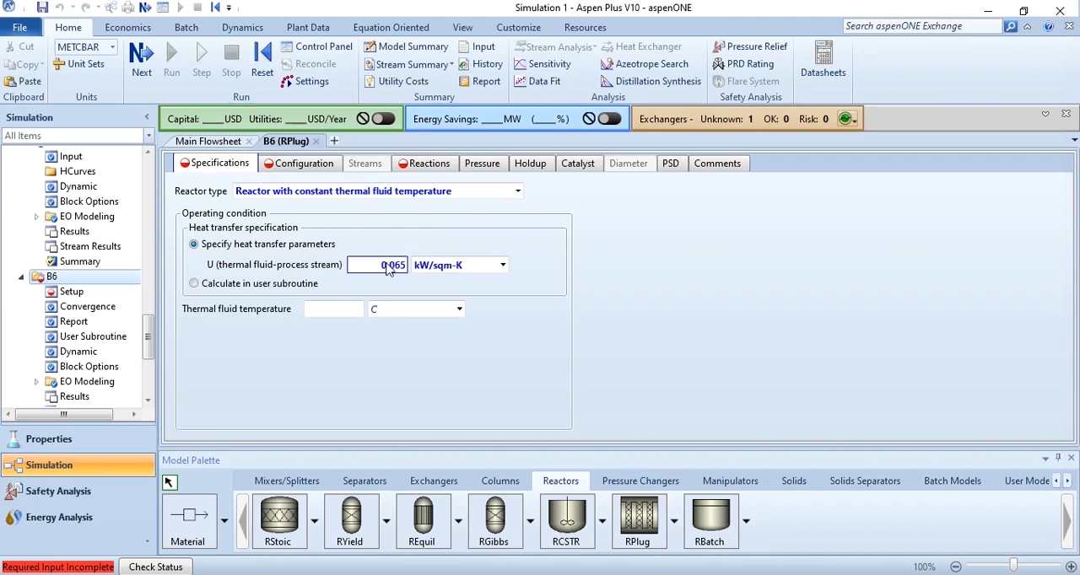
pyautogui.click(345, 310)
pyautogui.write('360')
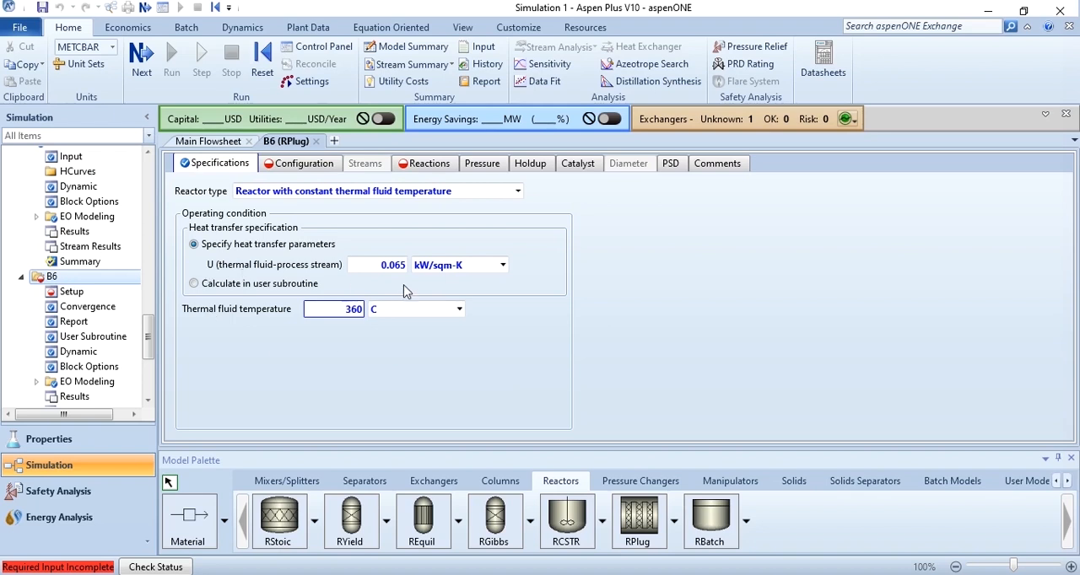
# Configure B6 as a multitube reactor with 342 tubes, each 6 meters long and 0.0763 meters in diameter
pyautogui.click(306, 168)
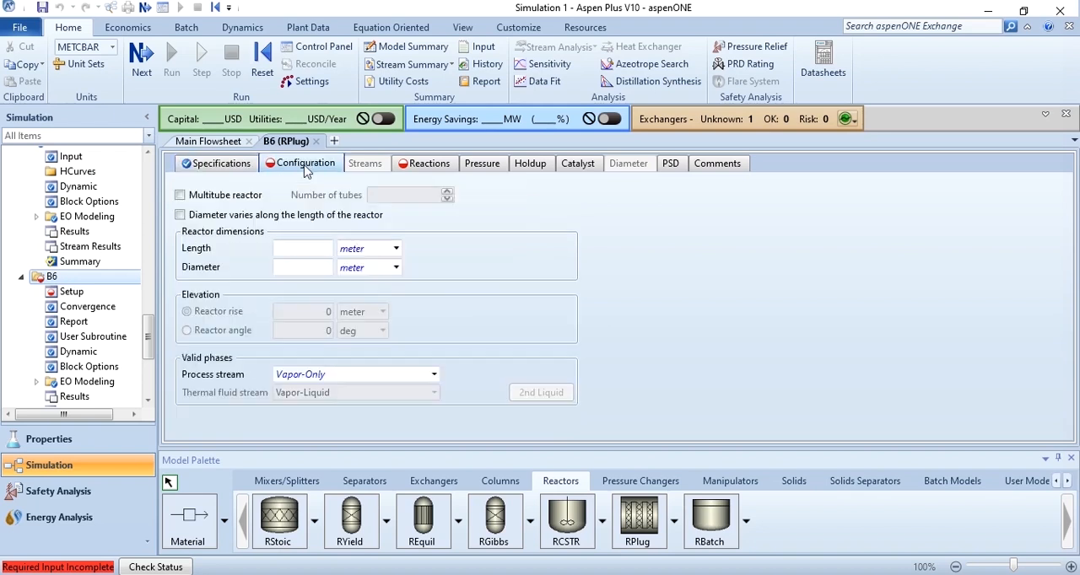
pyautogui.click(251, 194)
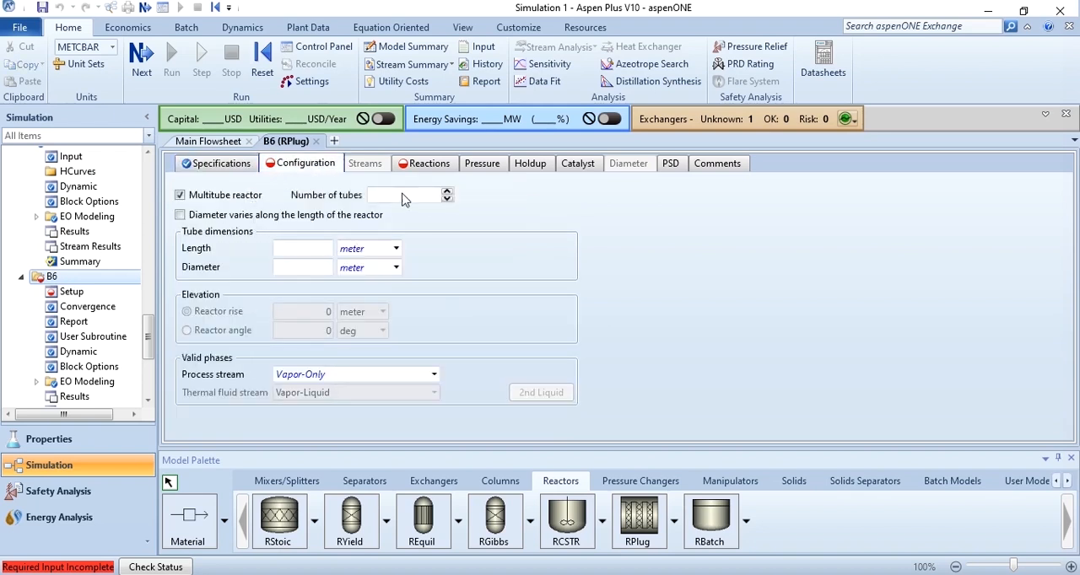
pyautogui.click(432, 198)
pyautogui.write('342')
pyautogui.click(320, 252)
pyautogui.write('6')
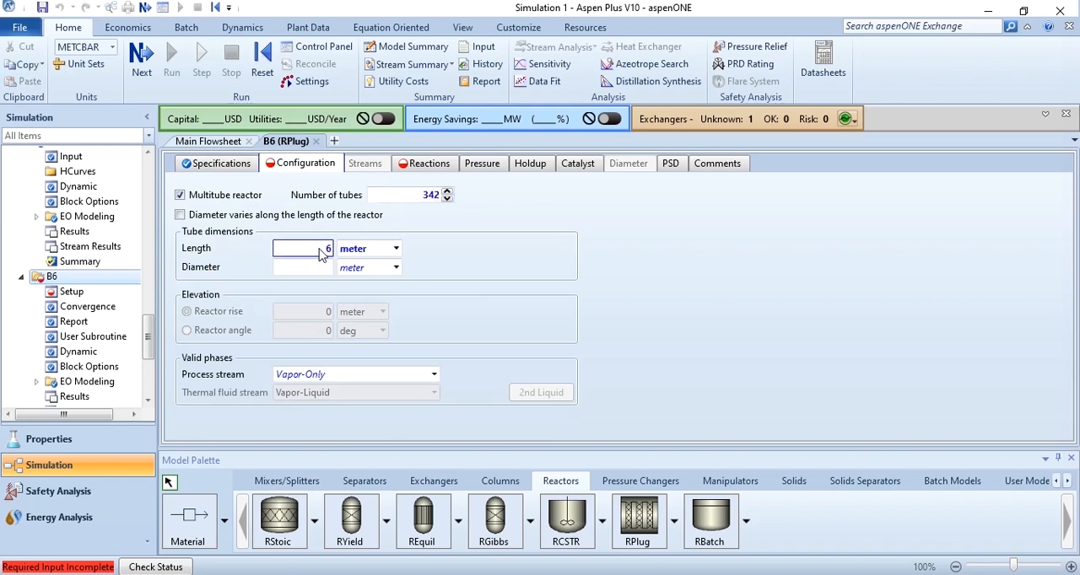
pyautogui.click(313, 270)
pyautogui.write('0.0763')
pyautogui.press('Return')
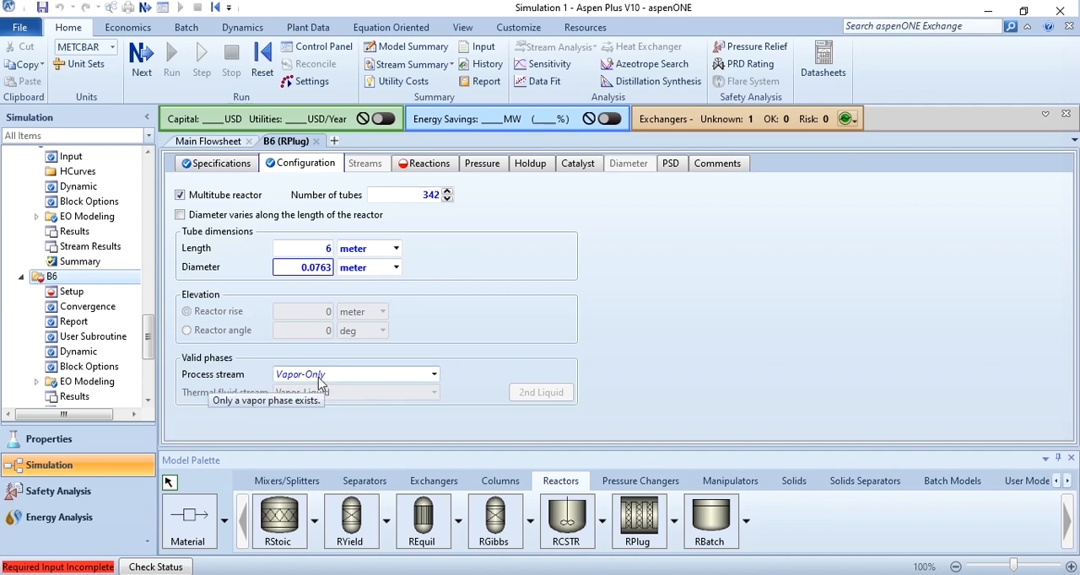
# Create a POWERLAW reaction set with the default name for reactor B6
pyautogui.click(425, 162)
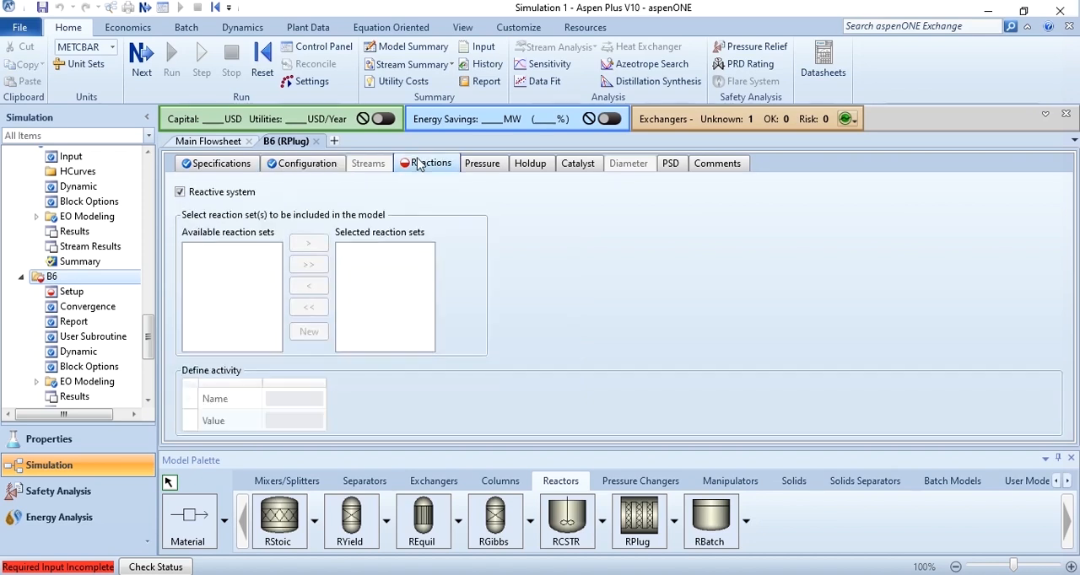
pyautogui.click(309, 331)
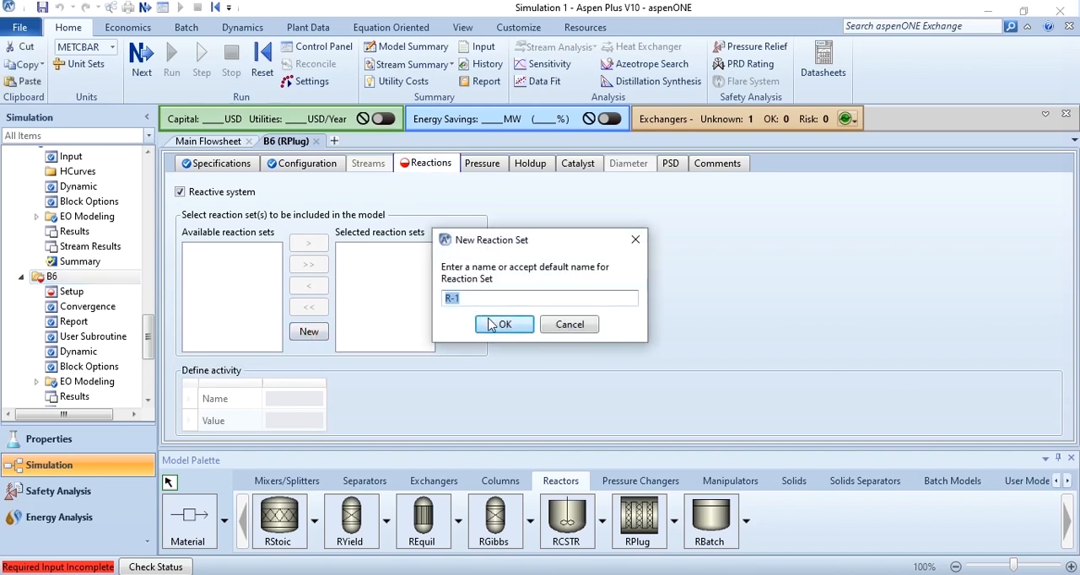
pyautogui.click(498, 326)
pyautogui.click(548, 286)
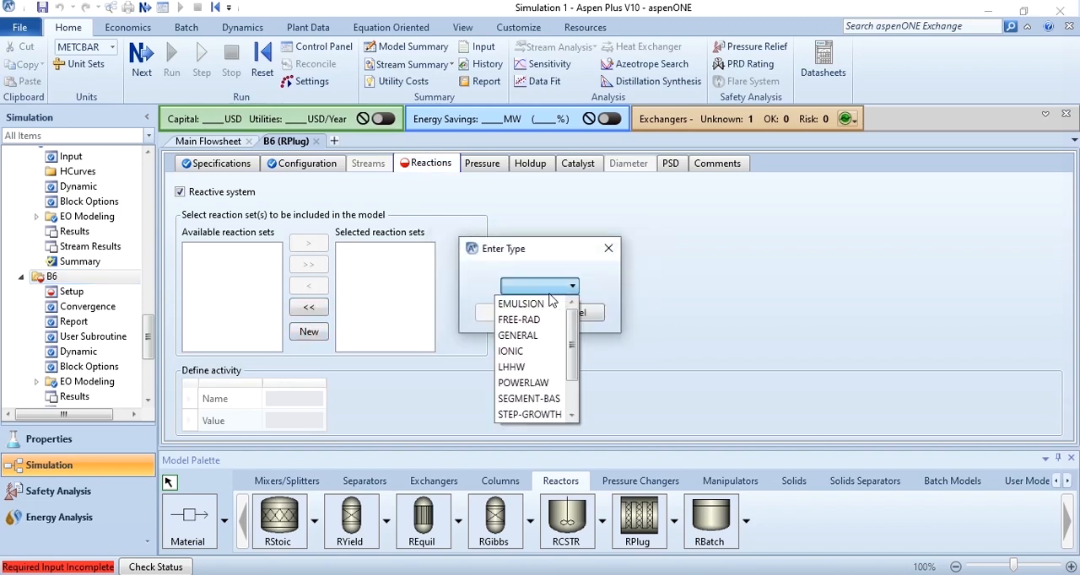
pyautogui.click(530, 385)
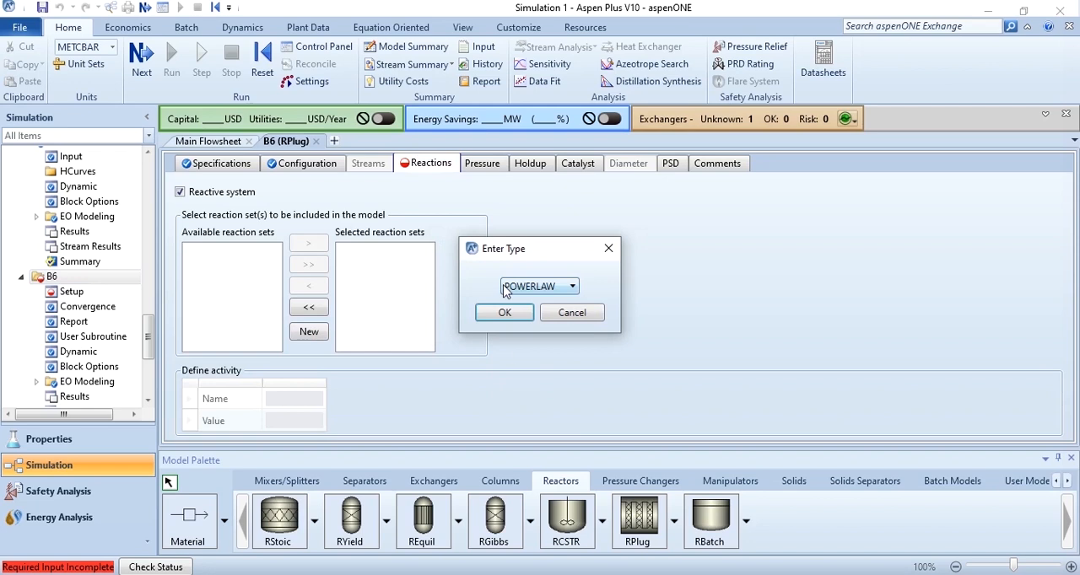
pyautogui.click(502, 312)
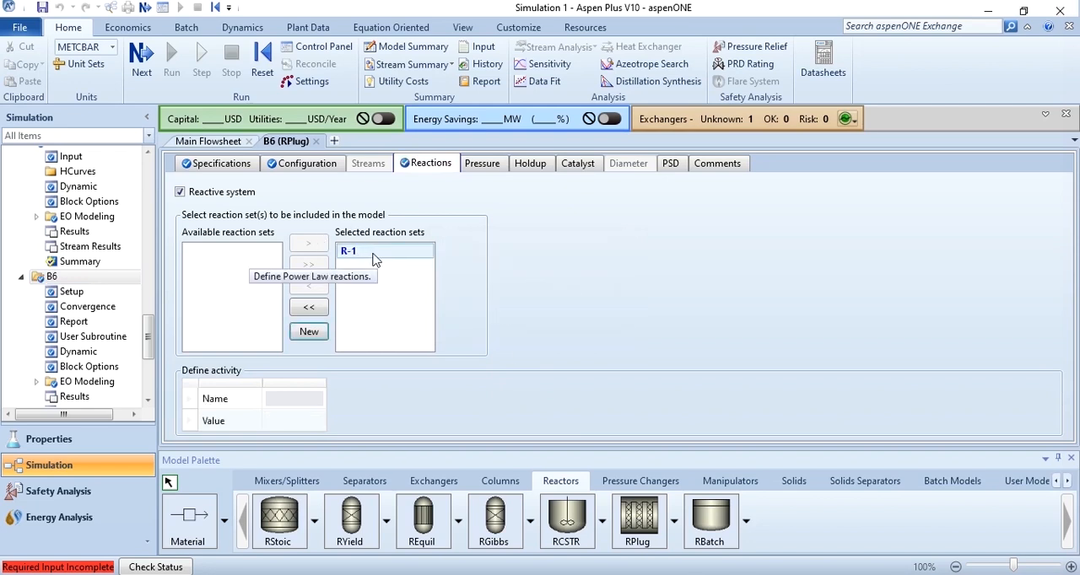
# Specify catalyst present in reactor B6 with a bed voidage of 0.5 and a particle density of 2000 kg/cum
pyautogui.click(577, 163)
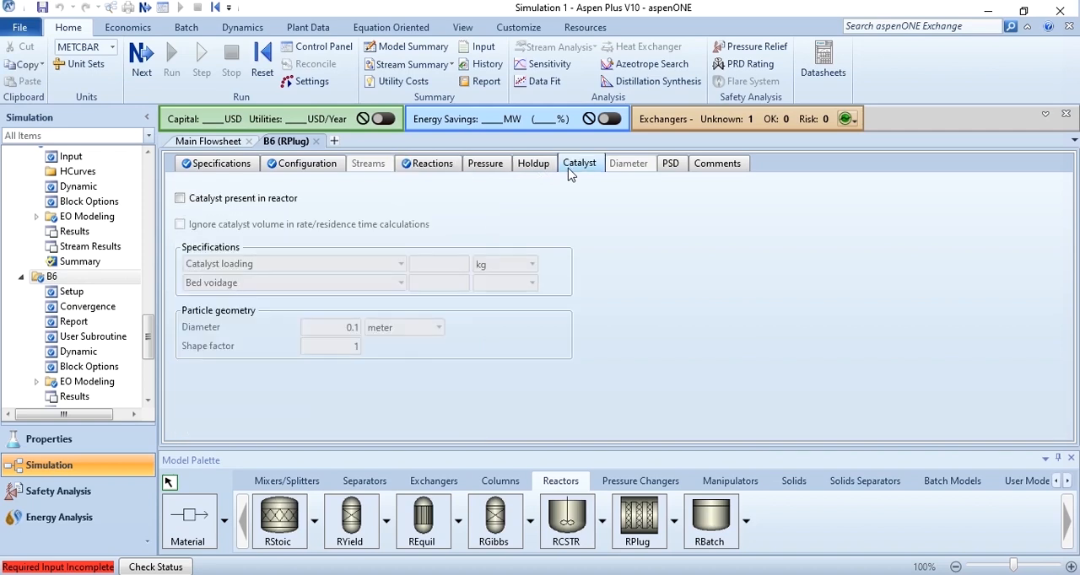
pyautogui.click(179, 199)
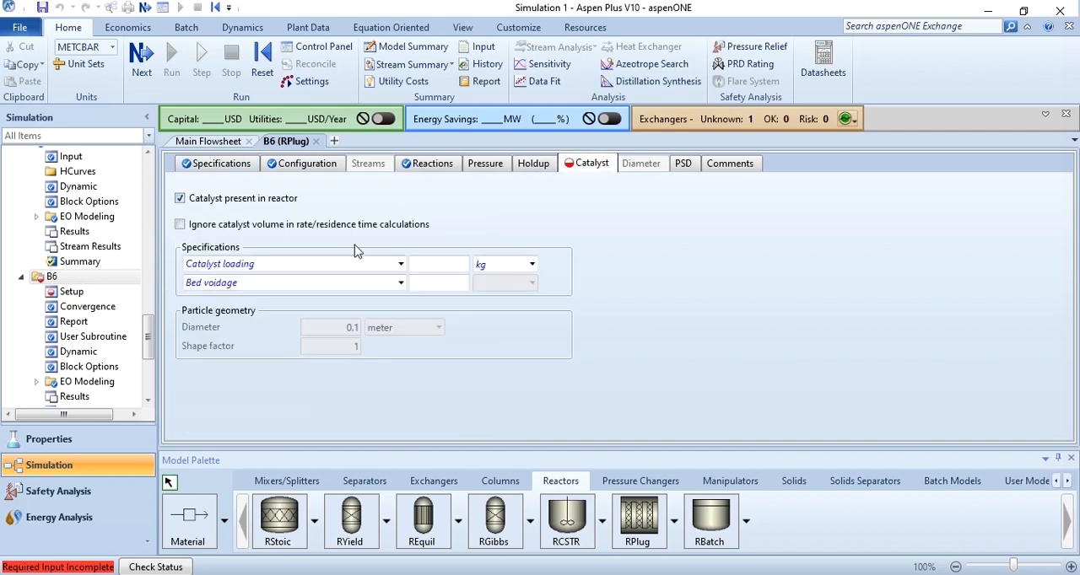
pyautogui.click(445, 288)
pyautogui.write('0.5')
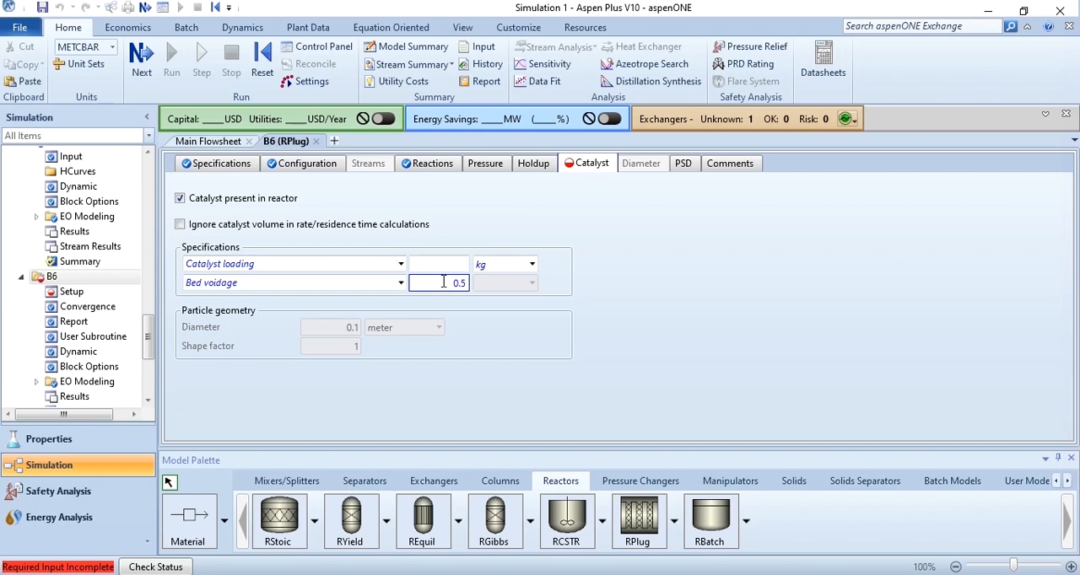
pyautogui.press('Return')
pyautogui.click(401, 265)
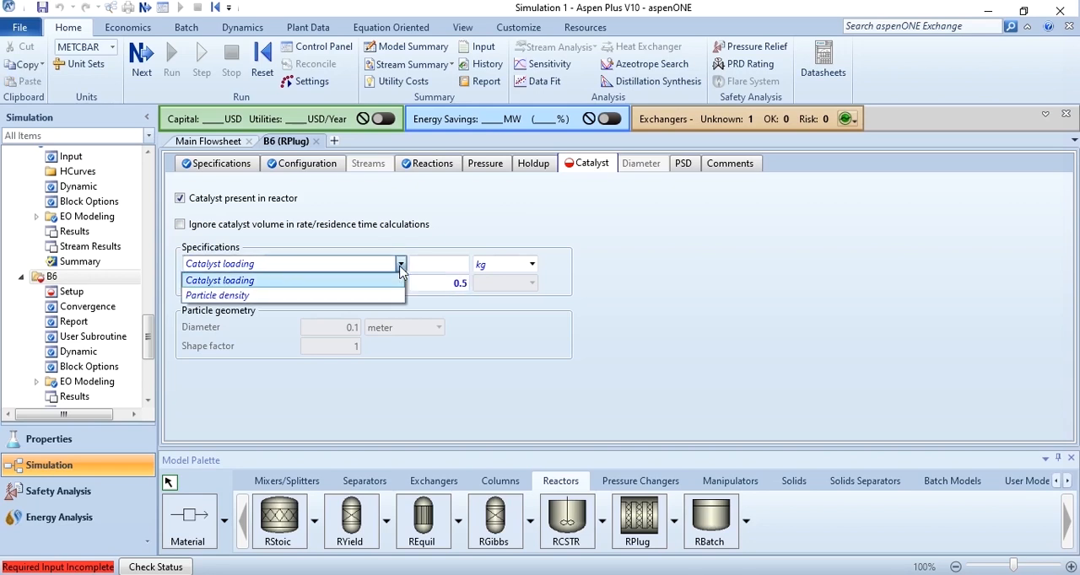
pyautogui.click(338, 295)
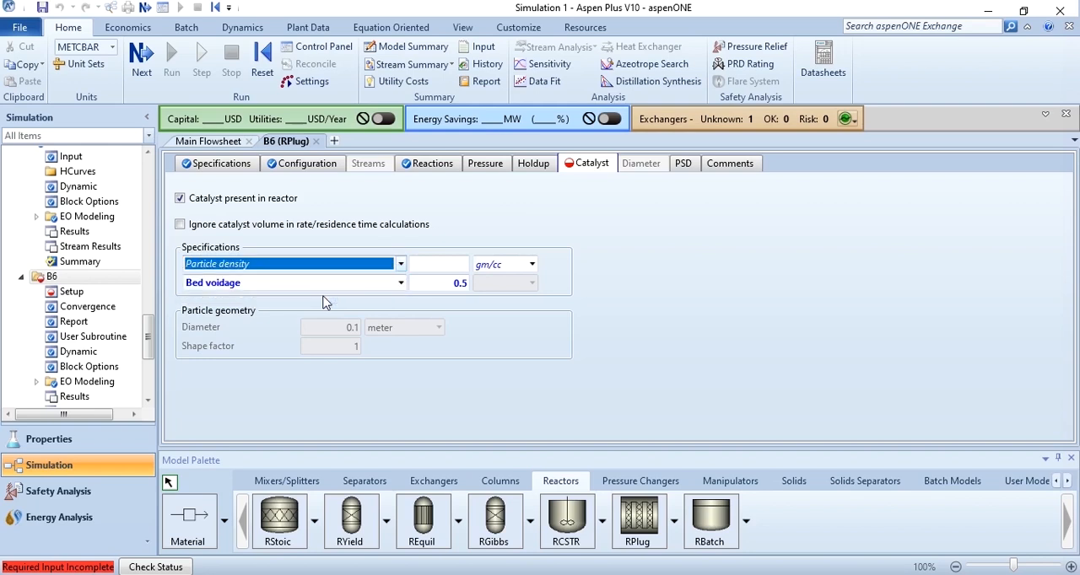
pyautogui.click(493, 268)
pyautogui.click(438, 266)
pyautogui.write('2000')
pyautogui.press('Return')
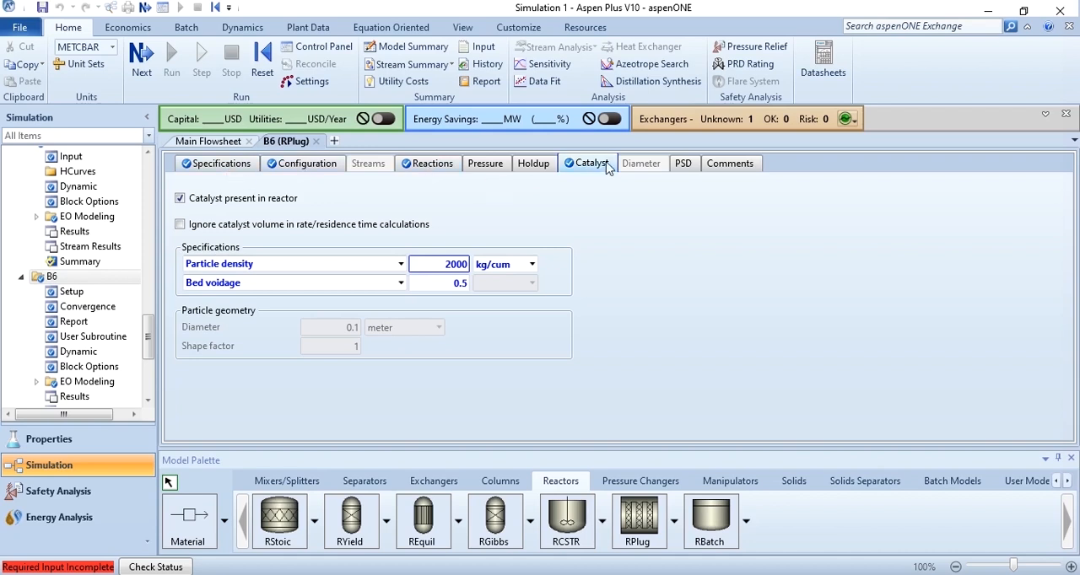
# Add a kinetic reaction to reaction set R-1 with reactants B and C3-2 and product CU
pyautogui.click(420, 164)
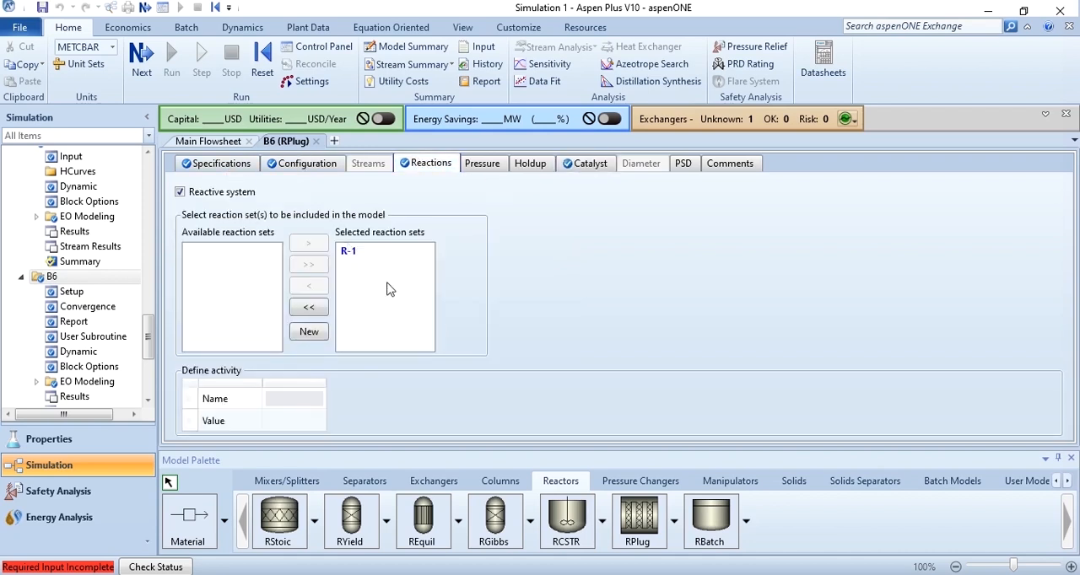
pyautogui.moveTo(149, 341); pyautogui.dragTo(150, 381)
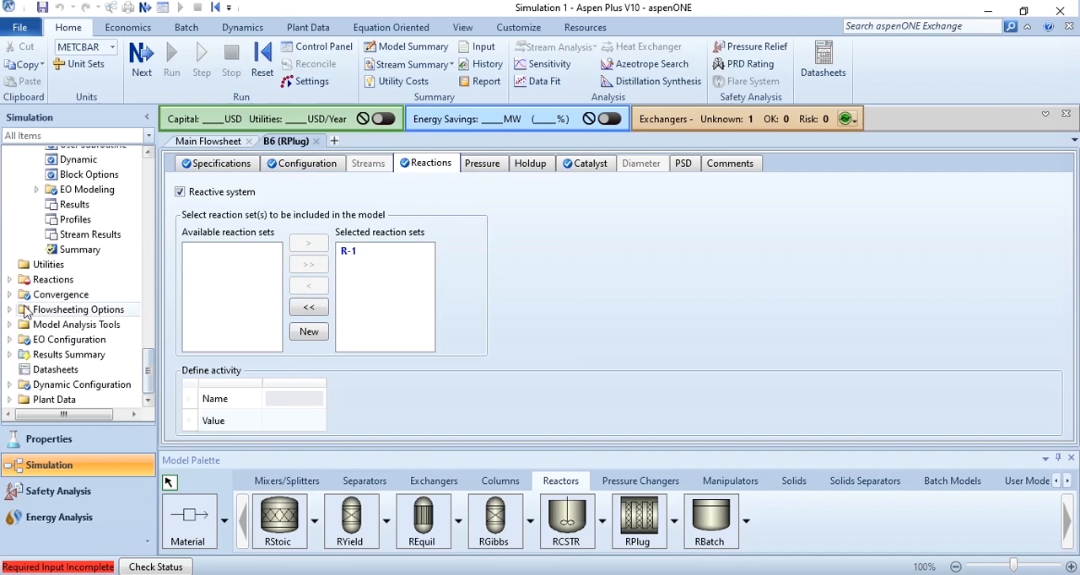
pyautogui.click(9, 280)
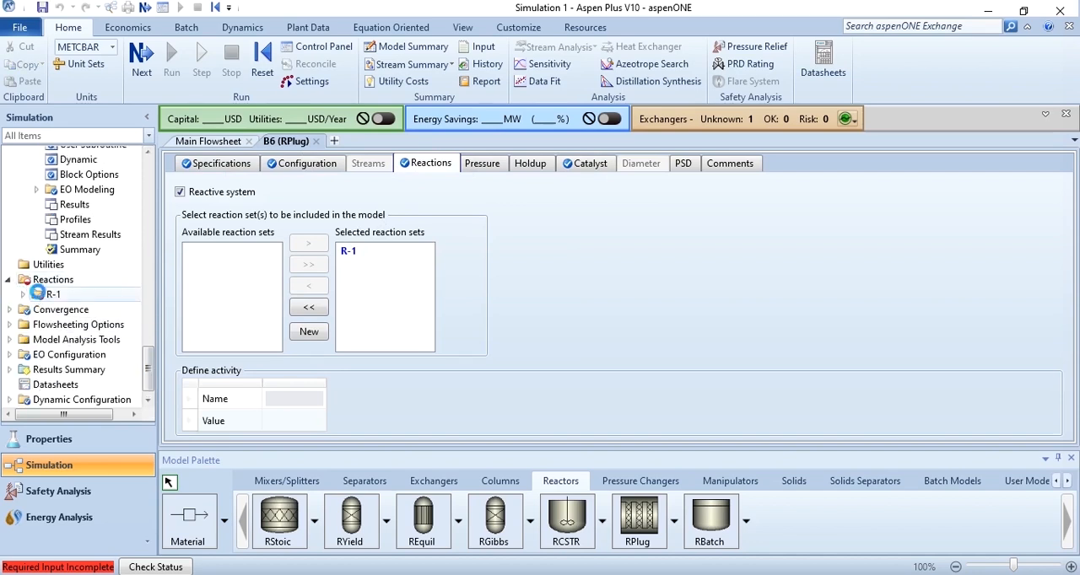
pyautogui.doubleClick(46, 294)
pyautogui.click(218, 196)
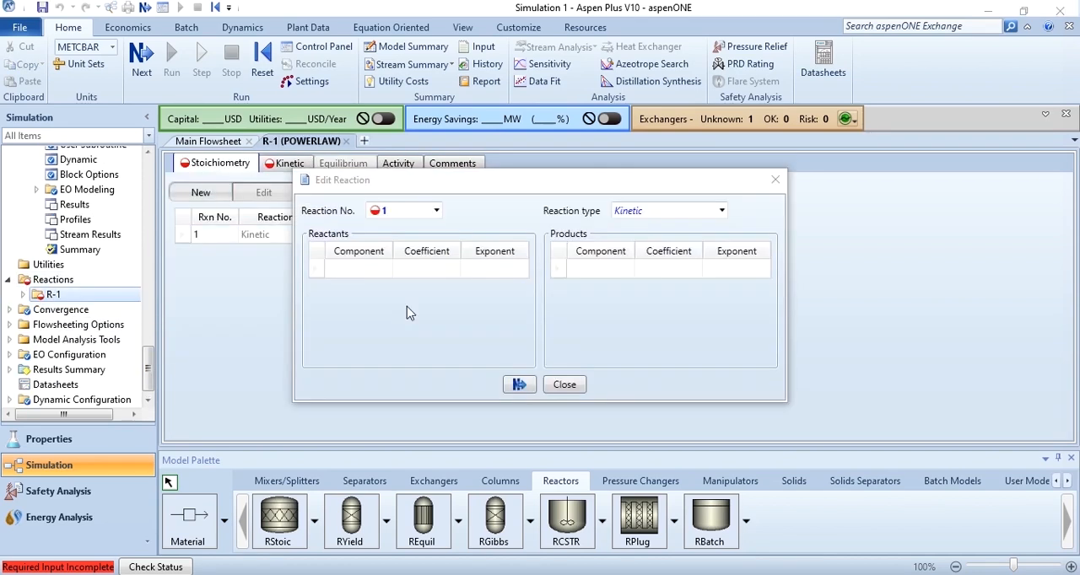
pyautogui.click(386, 268)
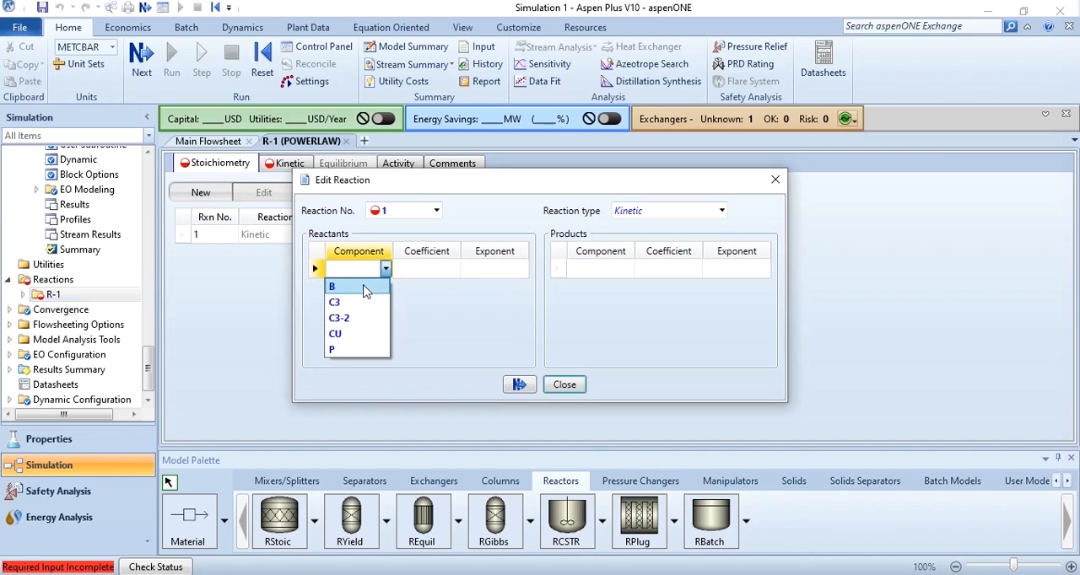
pyautogui.click(385, 288)
pyautogui.click(385, 289)
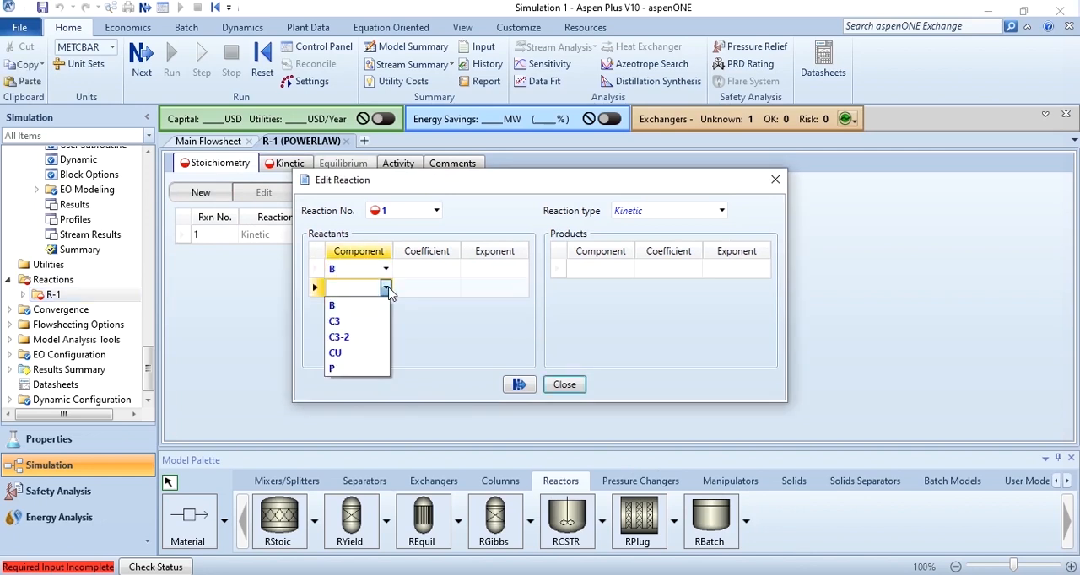
pyautogui.click(354, 338)
pyautogui.click(627, 268)
pyautogui.click(596, 336)
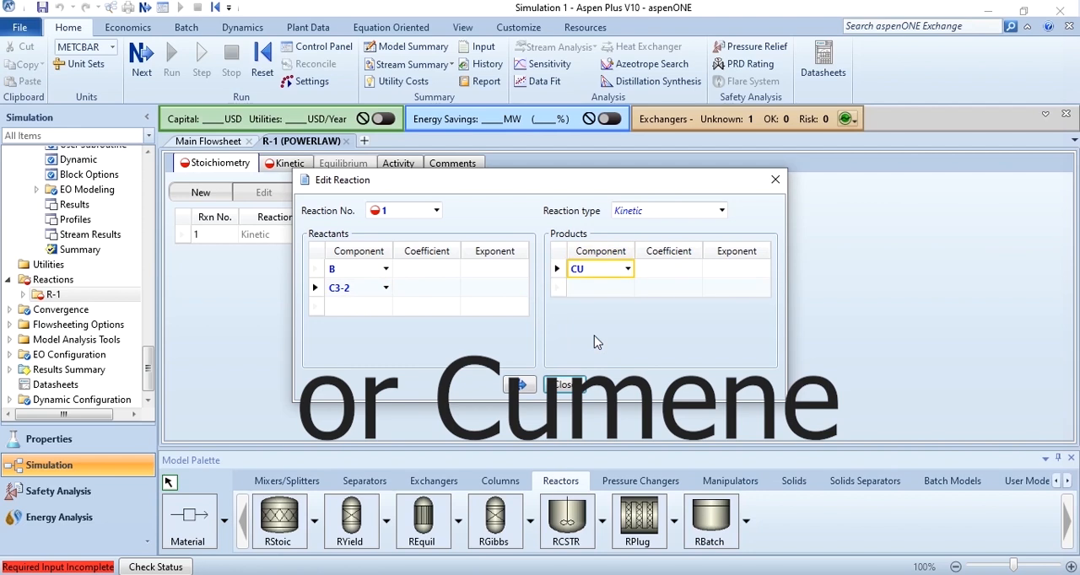
# Set the stoichiometric coefficients of reaction 1 to -1 for B and C3-2 and 1 for CU
pyautogui.click(424, 269)
pyautogui.write('-1')
pyautogui.press('Return')
pyautogui.write('-1')
pyautogui.press('Return')
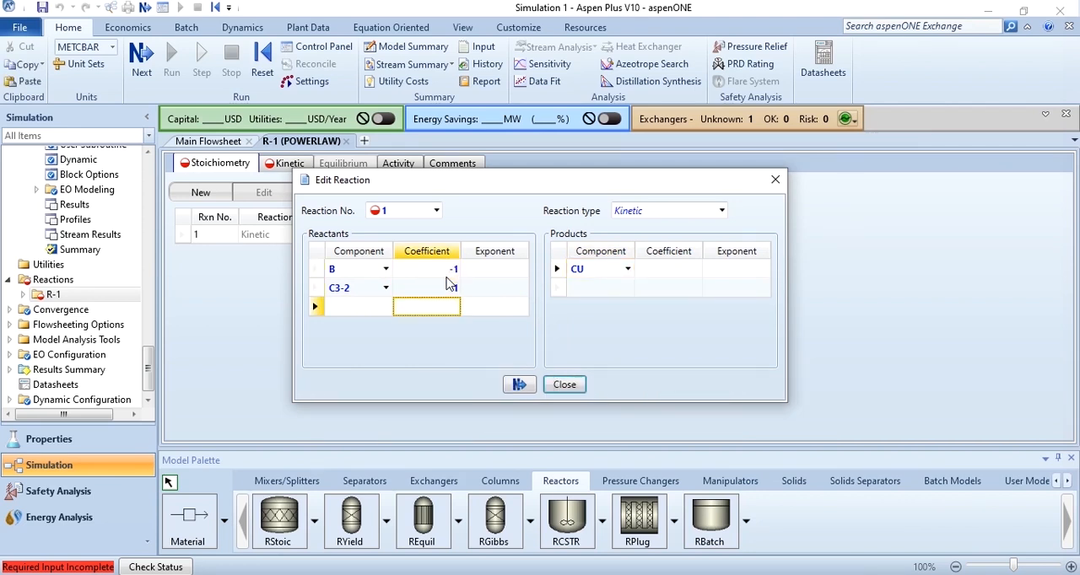
pyautogui.click(688, 270)
pyautogui.write('1')
pyautogui.press('Return')
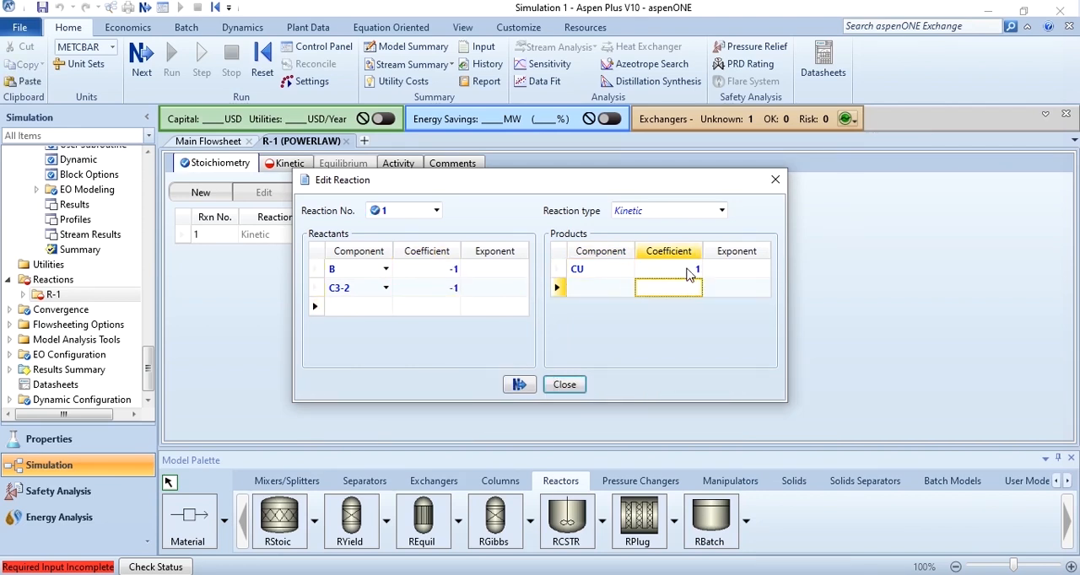
# Set the exponents of reactants B and C3-2 in reaction 1 to 1 and finish editing the reaction
pyautogui.click(499, 268)
pyautogui.write('1')
pyautogui.press('Return')
pyautogui.write('1')
pyautogui.press('Return')
pyautogui.click(519, 384)
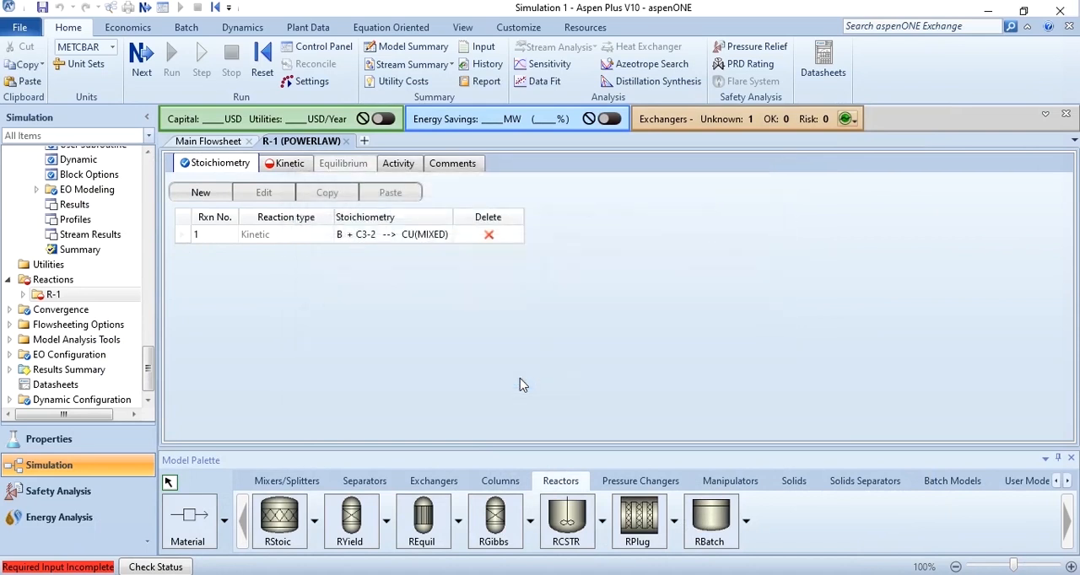
# Define reaction 1's kinetics with Vapor as reacting phase, k of 2.8e+07 and activation energy E of 104174 kJ/kmol
pyautogui.click(289, 164)
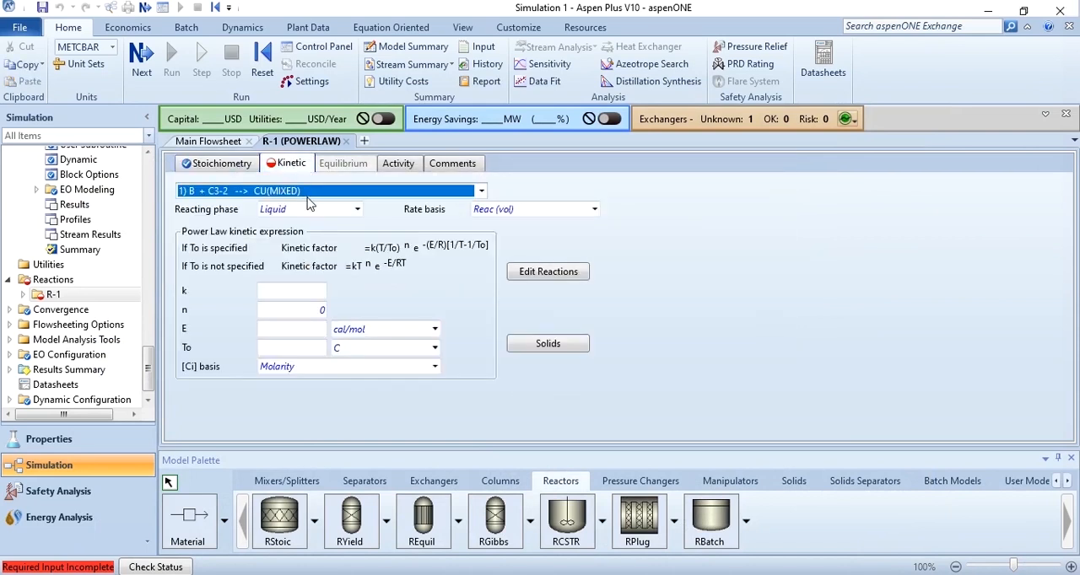
pyautogui.click(309, 210)
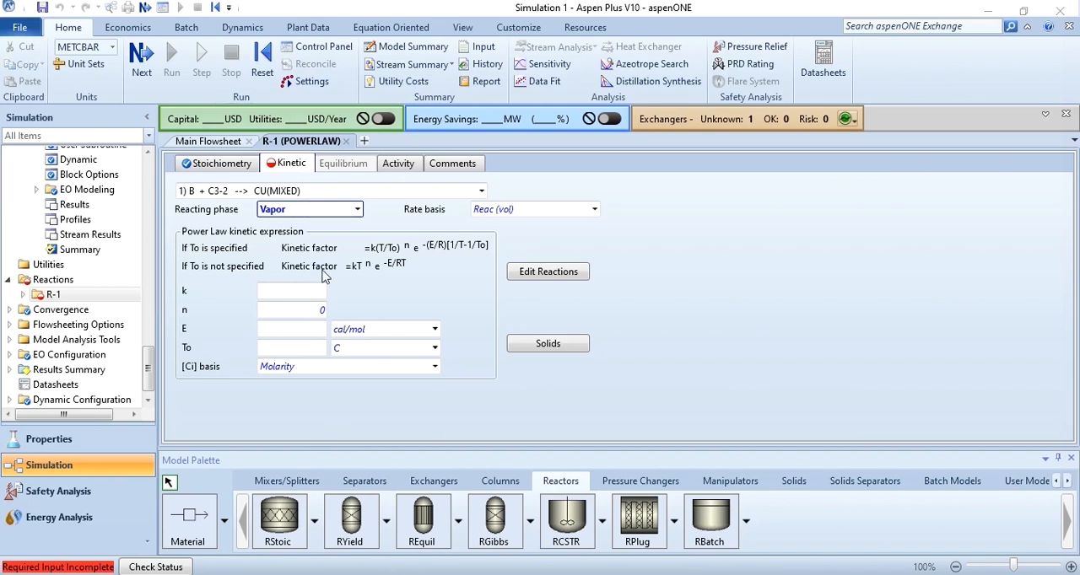
pyautogui.click(296, 291)
pyautogui.write('2.8e+07')
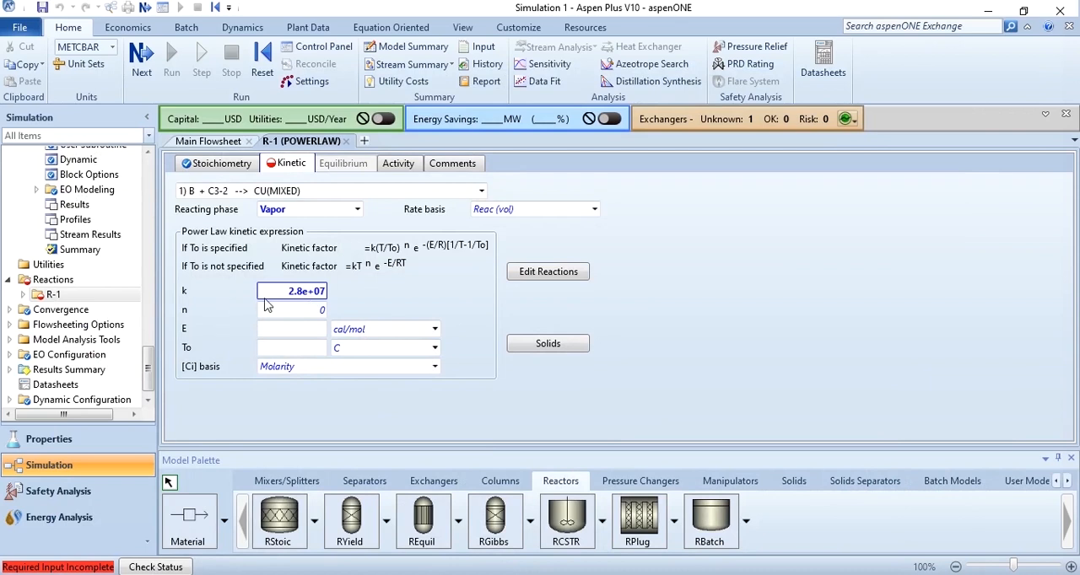
pyautogui.click(364, 331)
pyautogui.write('kj')
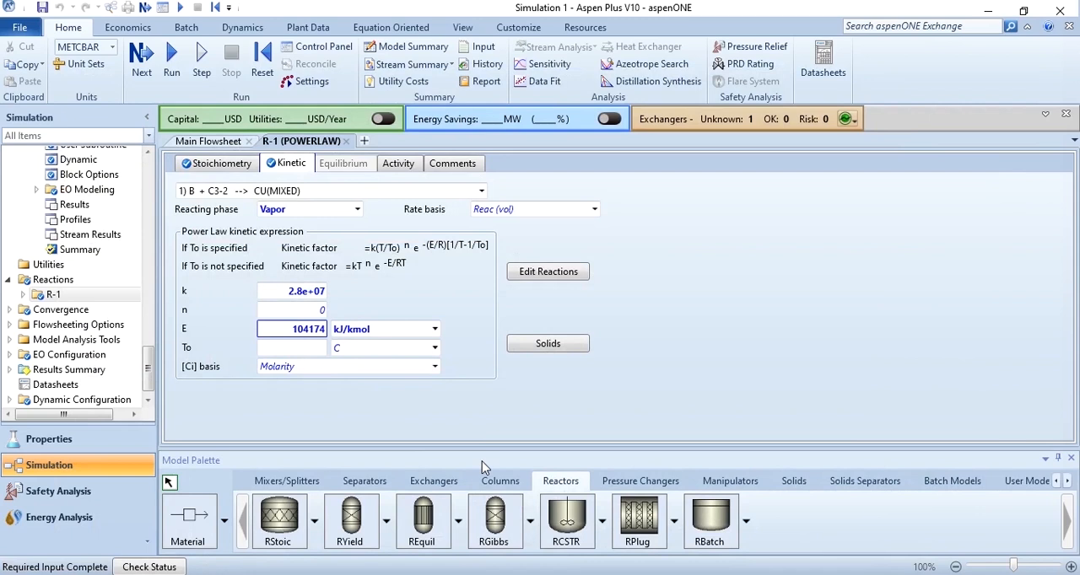
# Add a second kinetic reaction to reaction set R-1 with reactants CU and C3-2 and product P
pyautogui.click(239, 171)
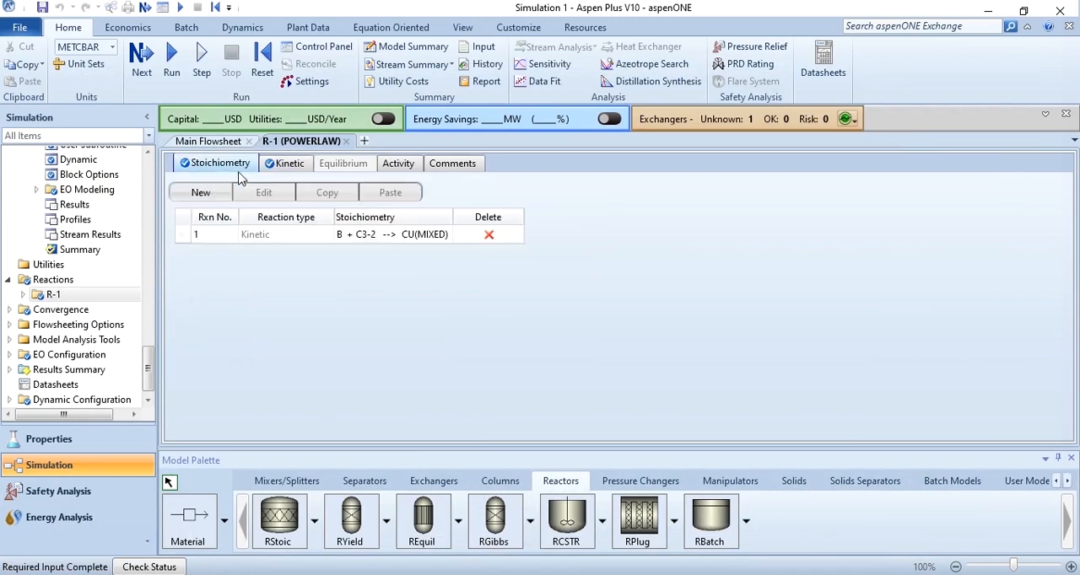
pyautogui.click(223, 193)
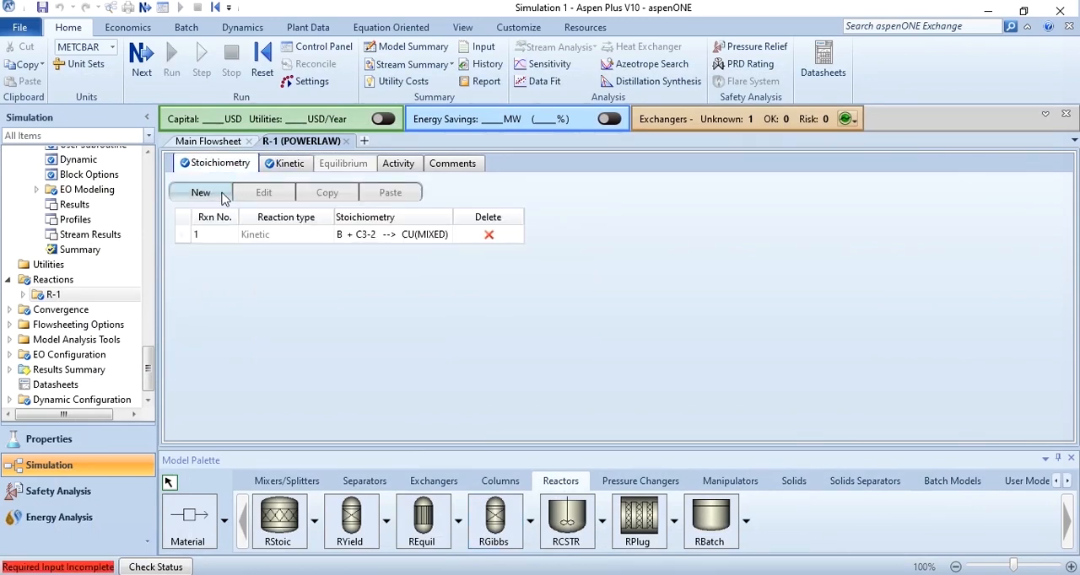
pyautogui.click(354, 267)
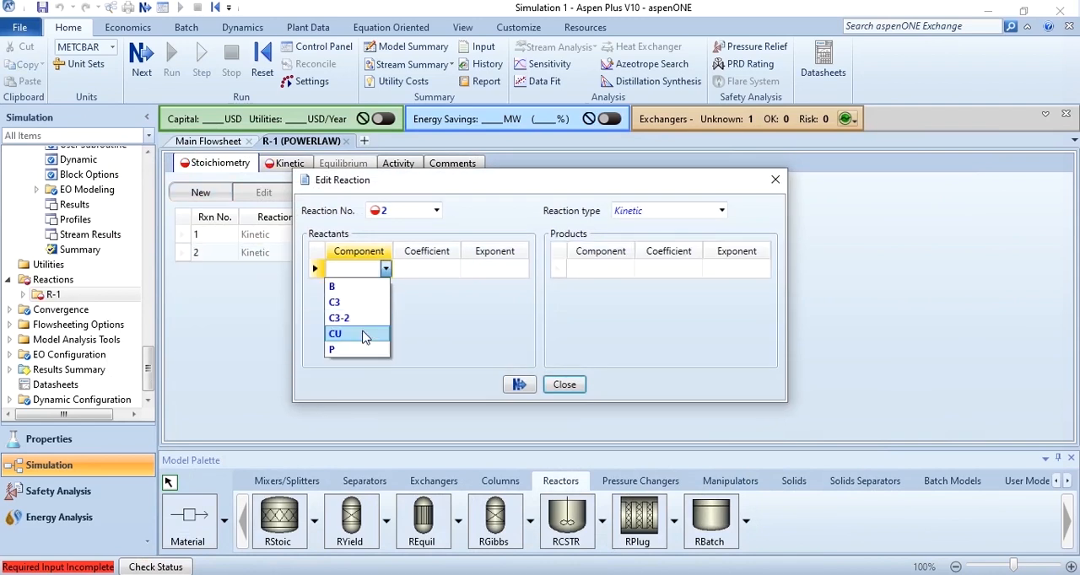
pyautogui.click(365, 336)
pyautogui.click(385, 288)
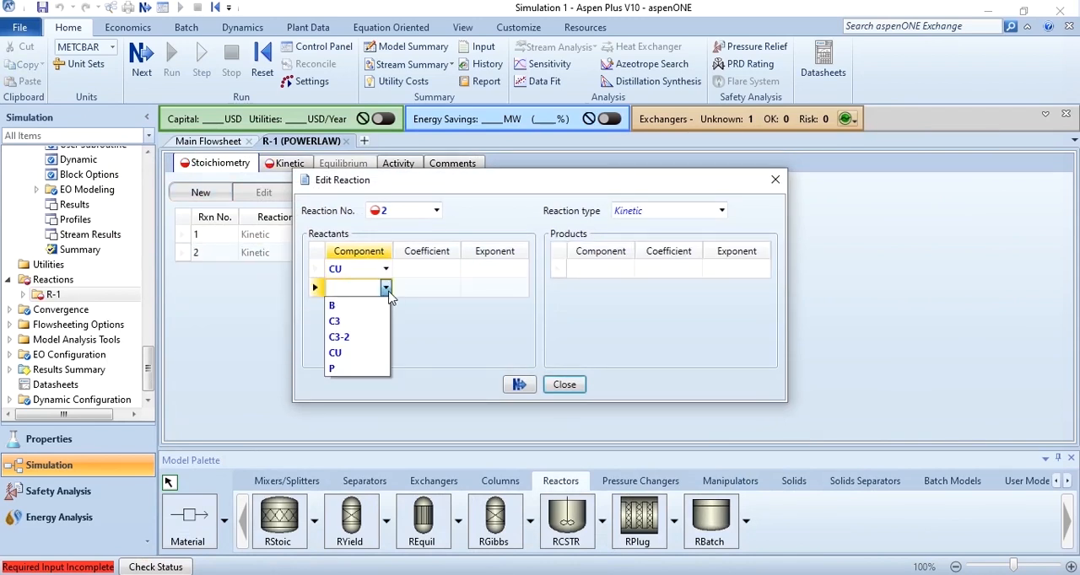
pyautogui.click(346, 336)
pyautogui.click(623, 270)
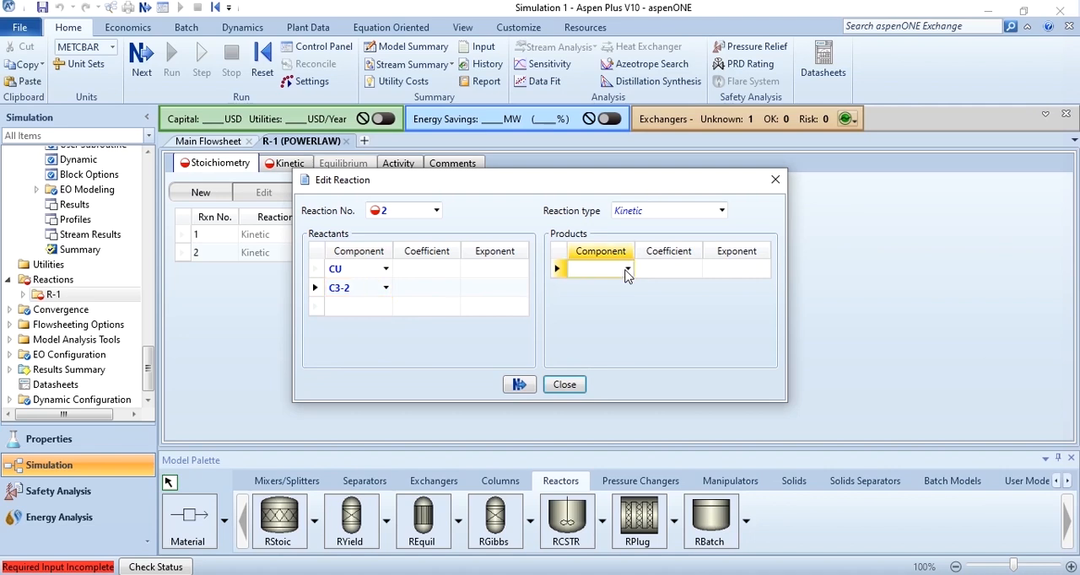
pyautogui.click(627, 268)
pyautogui.click(592, 348)
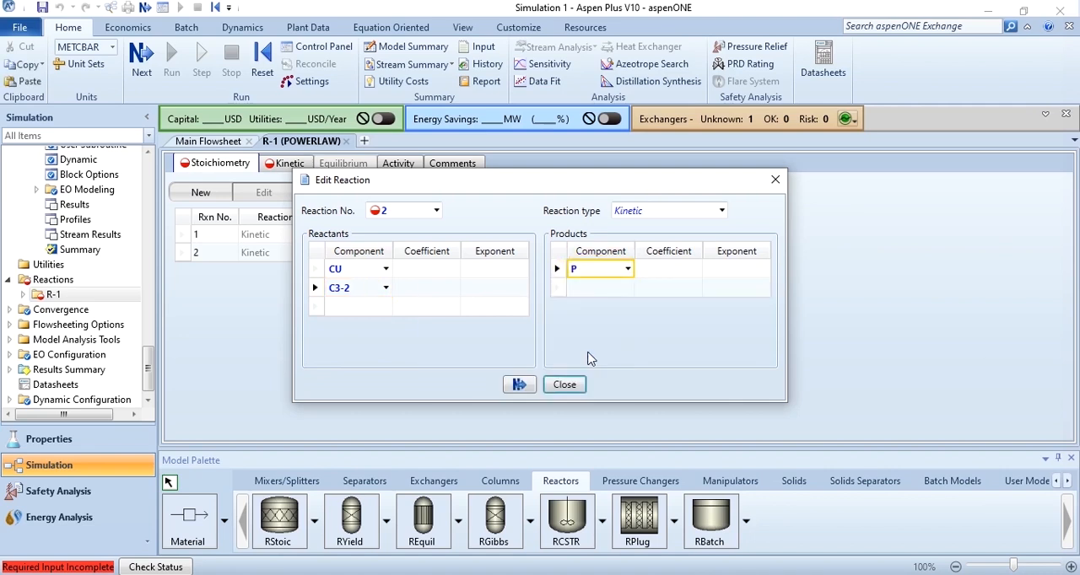
# Set the stoichiometric coefficients of reaction 2 to -1 for CU and C3-2 and 1 for P
pyautogui.click(444, 274)
pyautogui.write('-1')
pyautogui.press('Return')
pyautogui.write('-1')
pyautogui.press('Return')
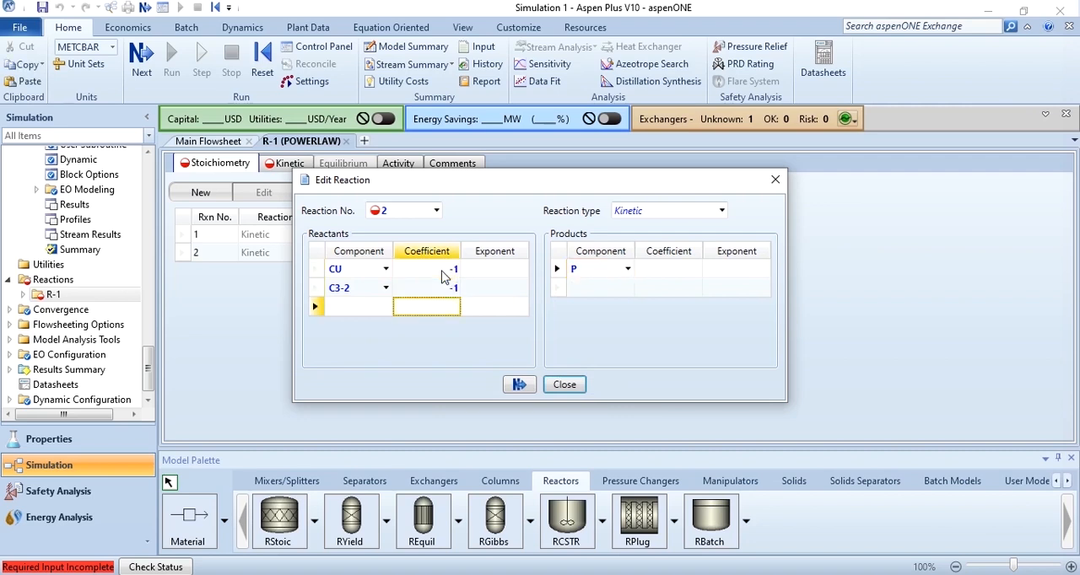
pyautogui.click(678, 273)
pyautogui.write('1')
pyautogui.press('Return')
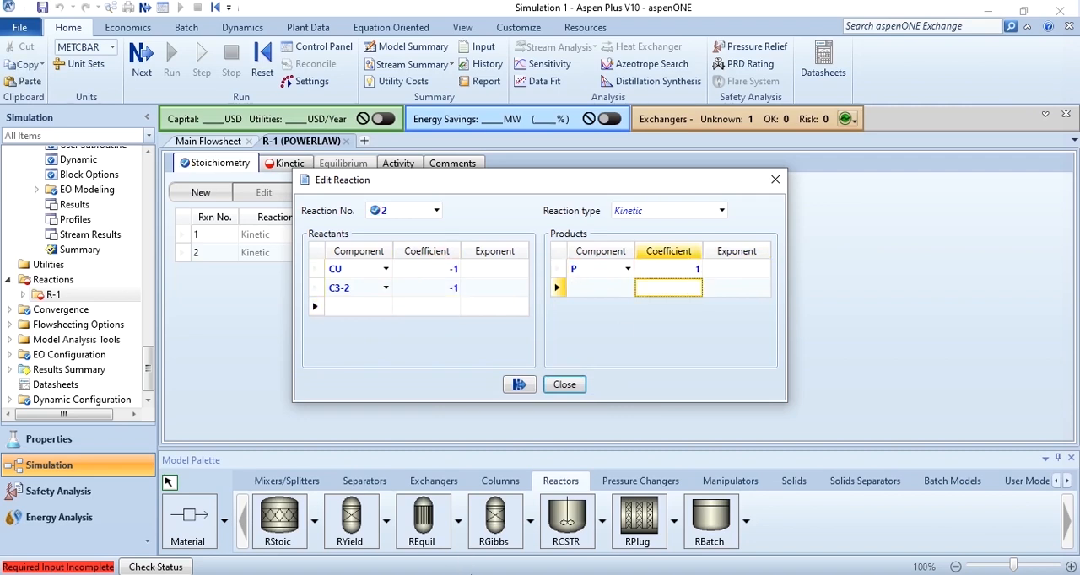
# Set the exponents of reactants CU and C3-2 in reaction 2 to 1 and finish editing the reaction
pyautogui.click(496, 271)
pyautogui.write('1')
pyautogui.press('Return')
pyautogui.write('1')
pyautogui.press('Return')
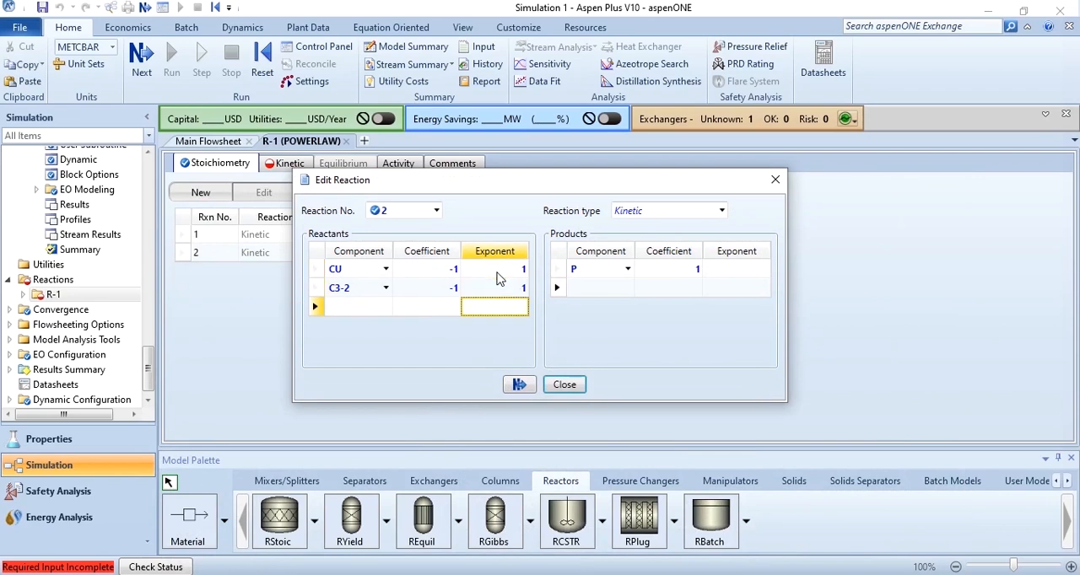
pyautogui.click(518, 384)
# Define reaction 2's kinetics with Vapor as reacting phase, k of 2.32e+09 and activation energy E of 146742 kJ/kmol
pyautogui.click(289, 165)
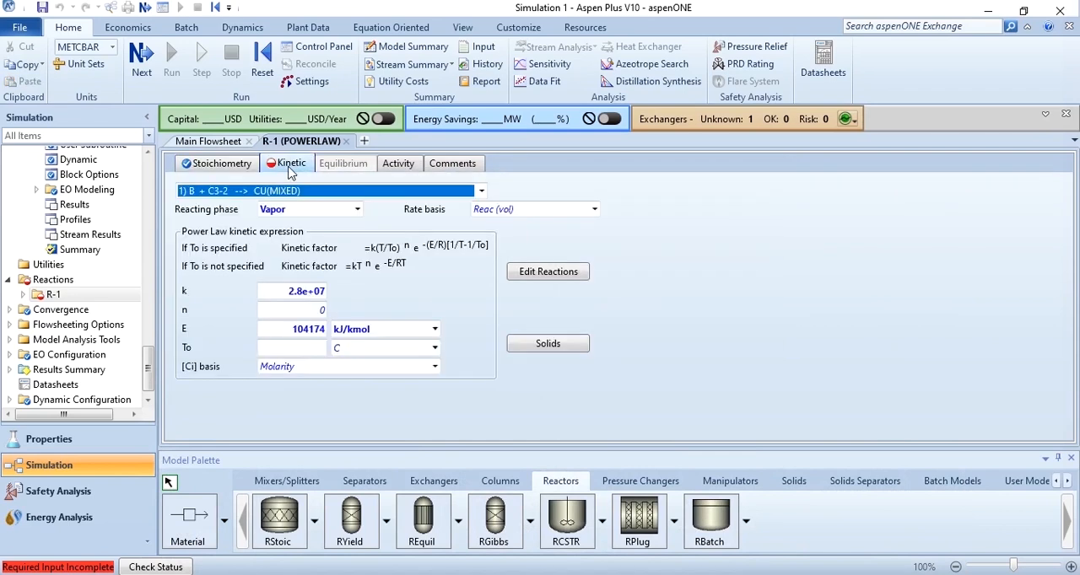
pyautogui.click(481, 192)
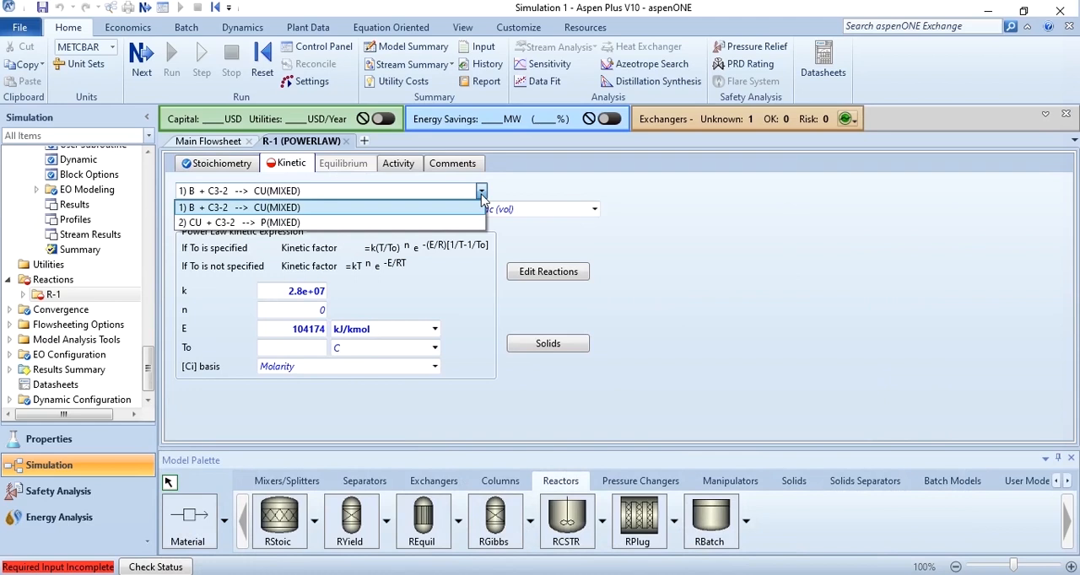
pyautogui.click(426, 222)
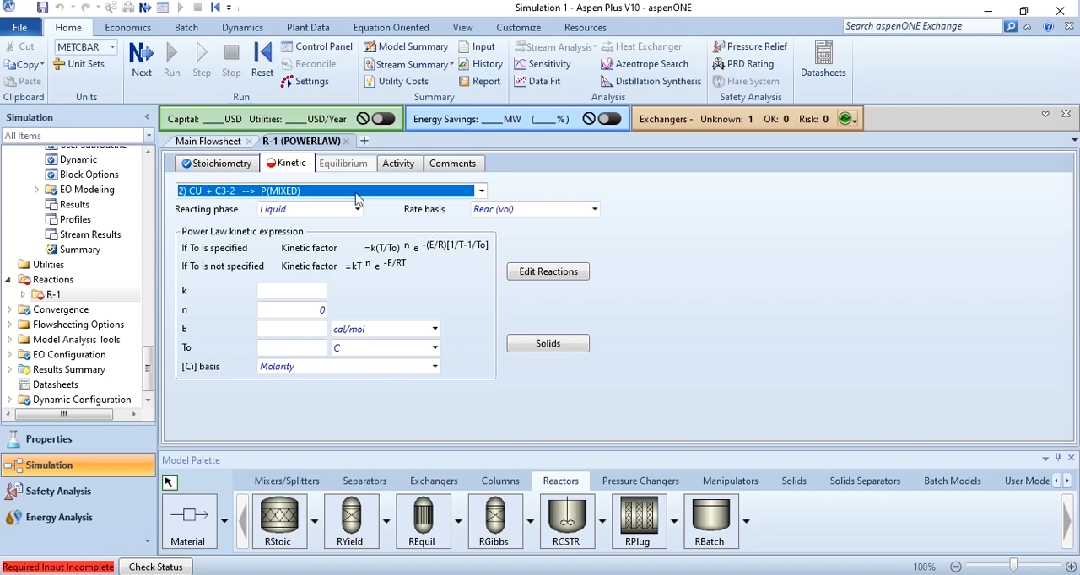
pyautogui.click(481, 194)
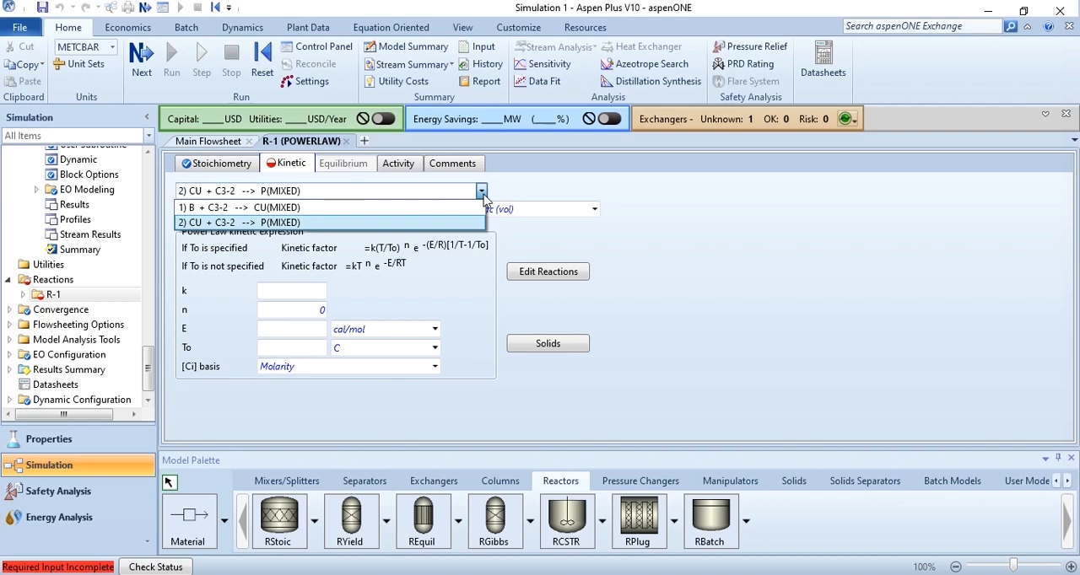
pyautogui.click(326, 212)
pyautogui.scroll(1, 326, 211)
pyautogui.click(292, 290)
pyautogui.write('2.32e+09')
pyautogui.click(376, 332)
pyautogui.scroll(-2, 376, 338)
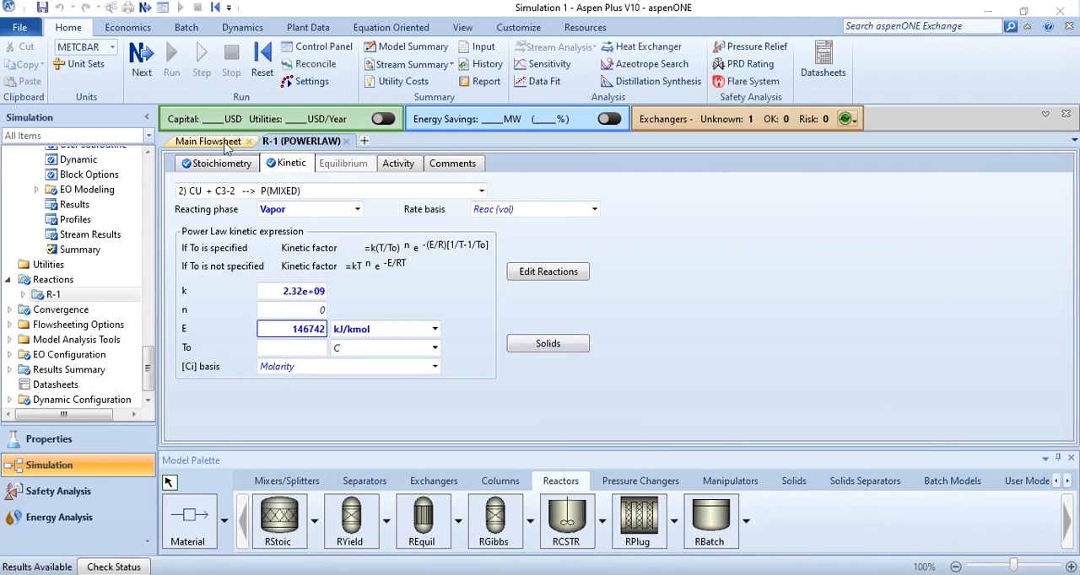
# Open the results of stream H1-OUT from the flowsheet and add streams R1-OUT and EX1-OUT2 for comparison
pyautogui.click(222, 145)
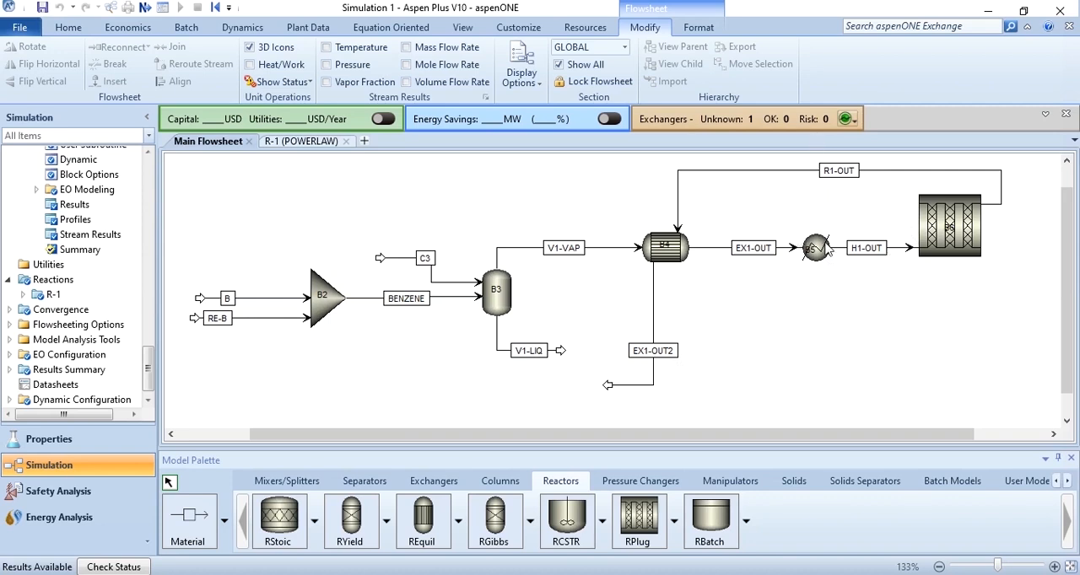
pyautogui.rightClick(890, 249)
pyautogui.click(791, 272)
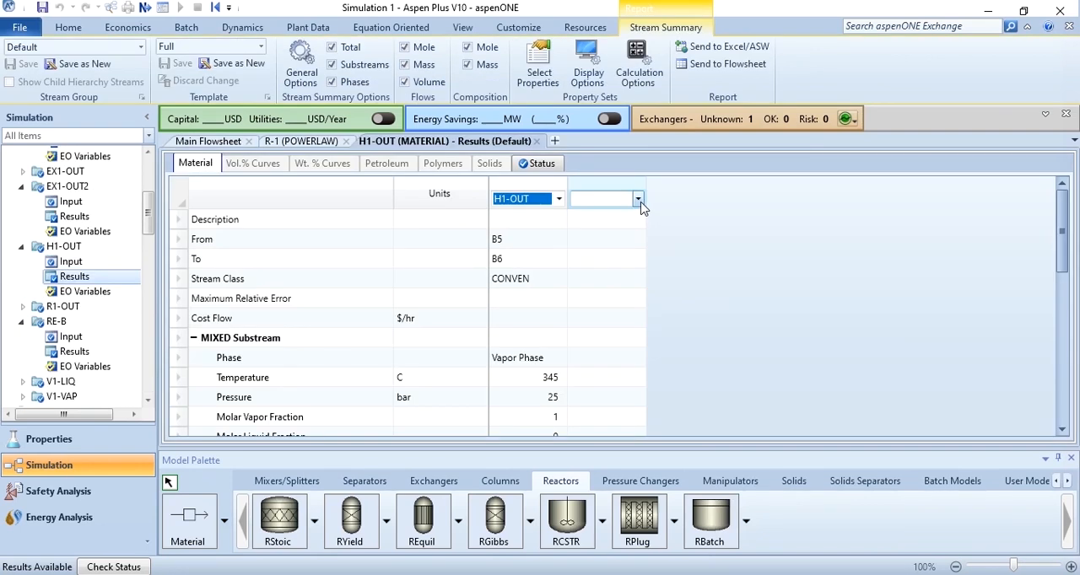
pyautogui.click(638, 199)
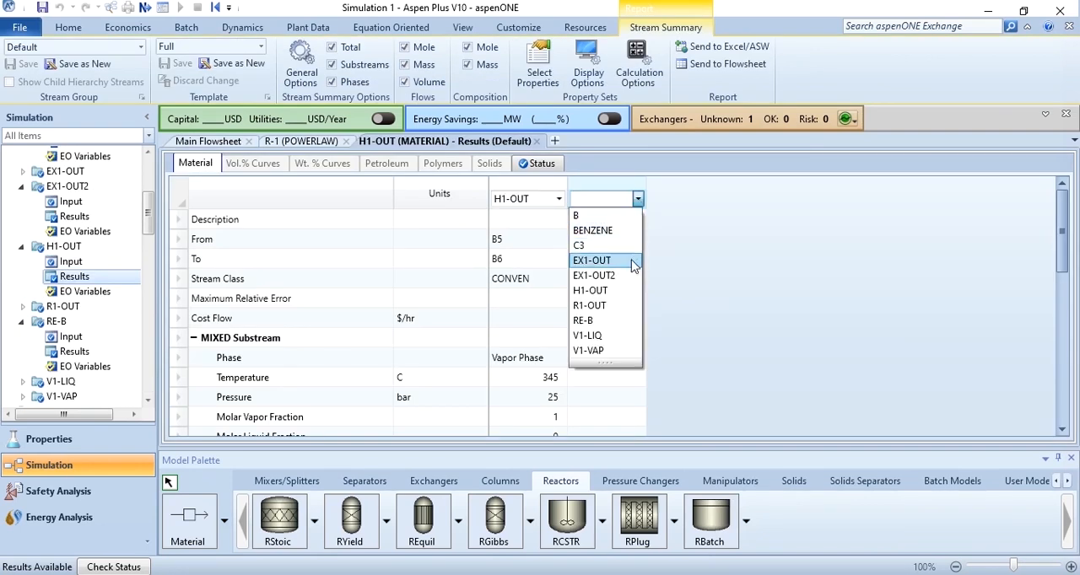
pyautogui.click(624, 307)
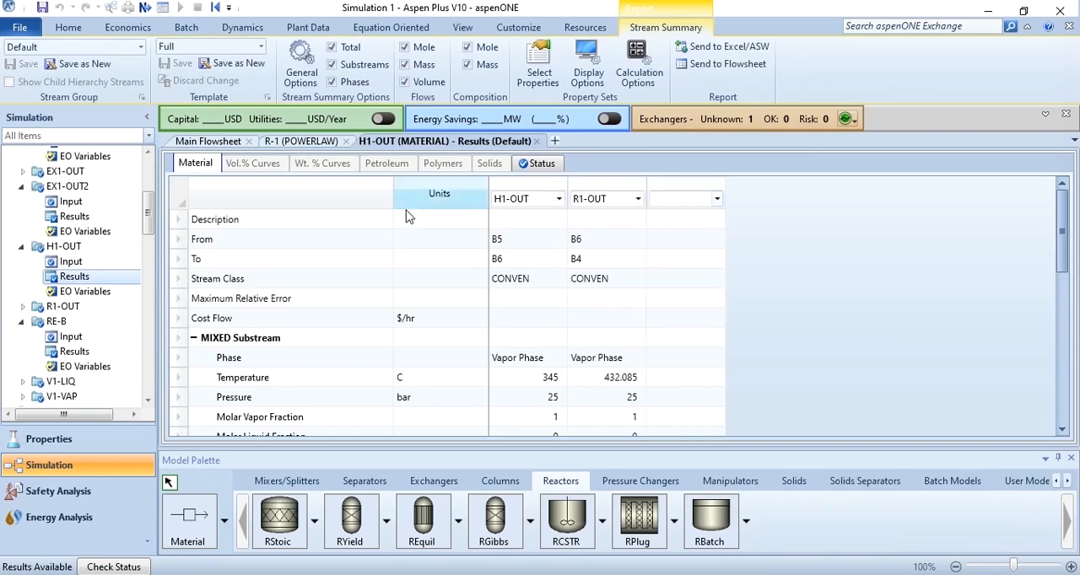
pyautogui.click(218, 143)
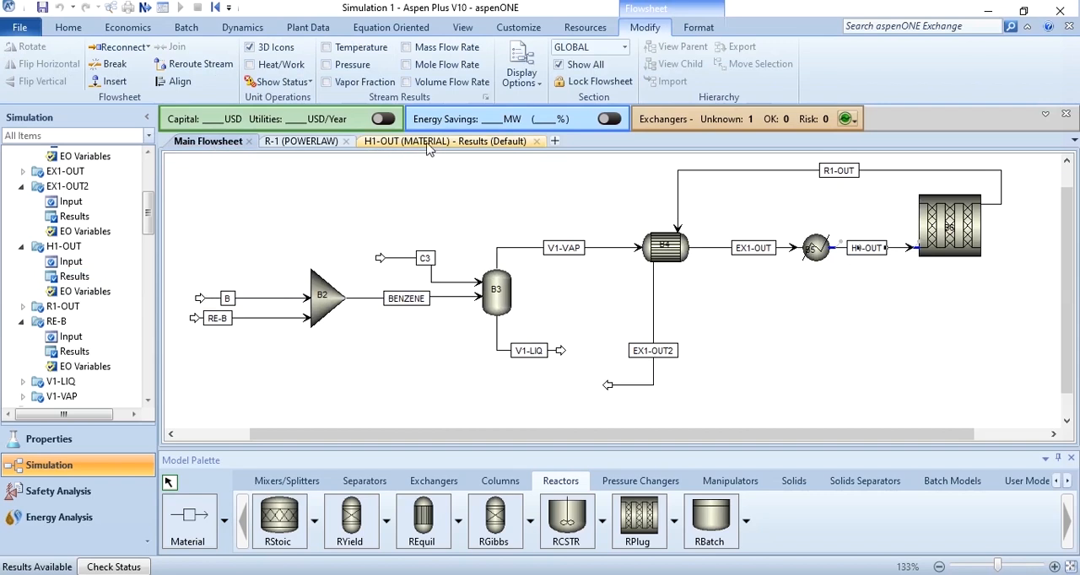
pyautogui.click(487, 145)
pyautogui.click(717, 198)
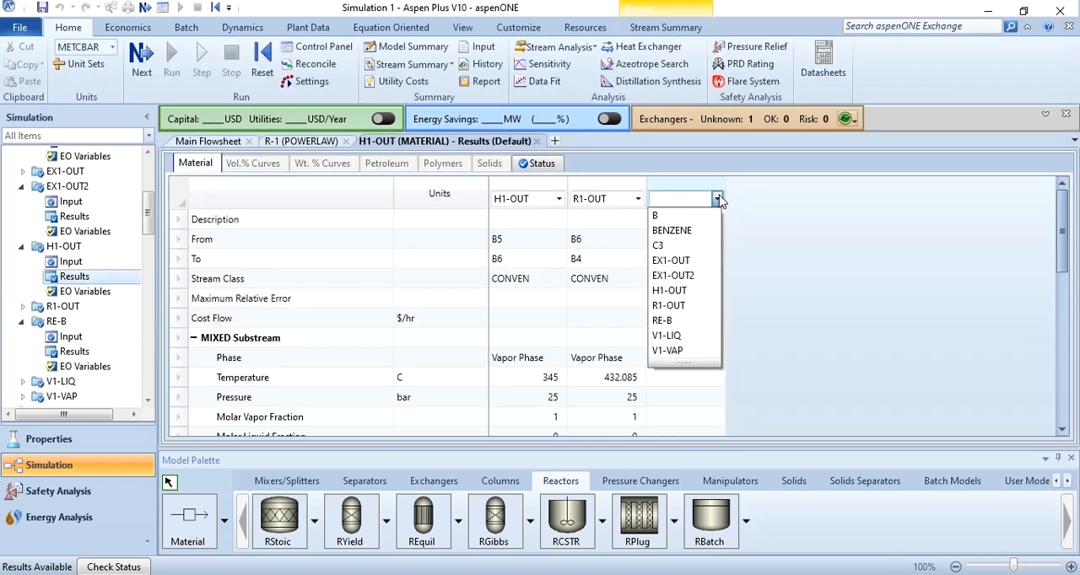
pyautogui.click(706, 278)
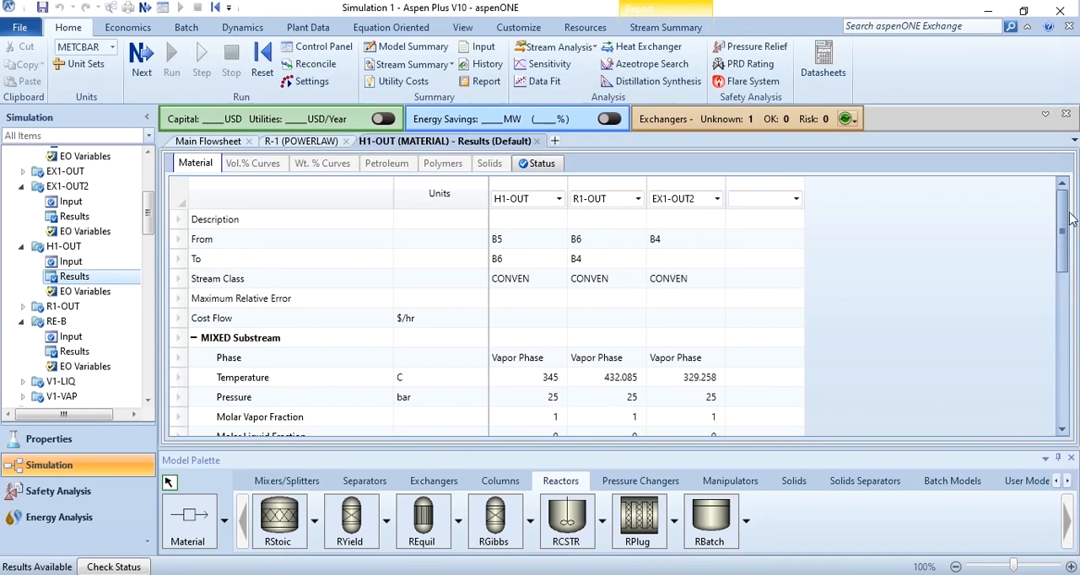
# Expand the mole fractions in the stream results and compare the component composition of H1-OUT, R1-OUT and EX1-OUT2
pyautogui.scroll(-7, 1063, 221)
pyautogui.click(210, 320)
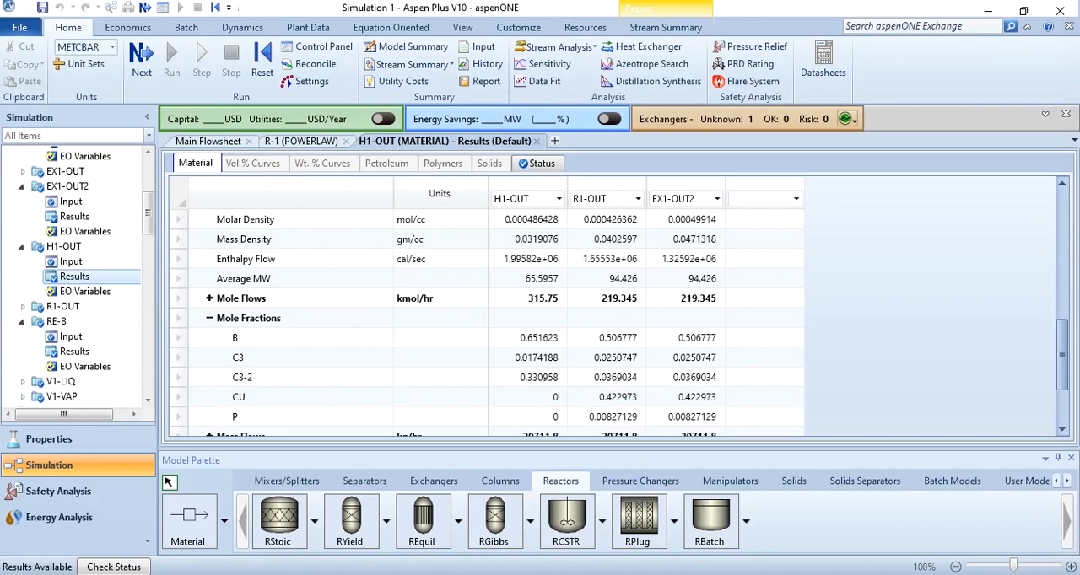
pyautogui.scroll(-1, 701, 433)
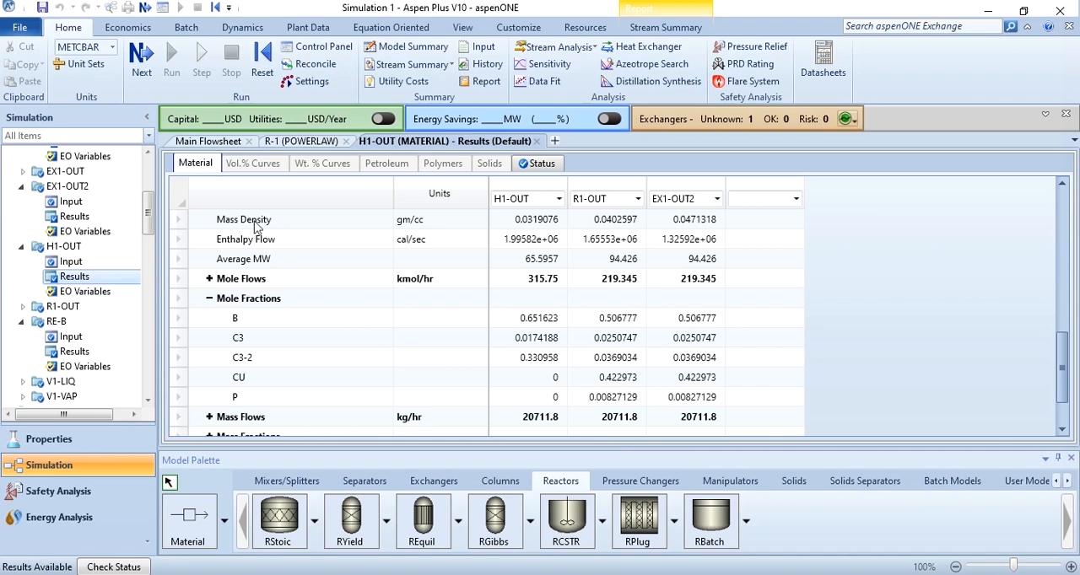
# Check the tear summary in the convergence results and close it to return to the main flowsheet
pyautogui.click(208, 142)
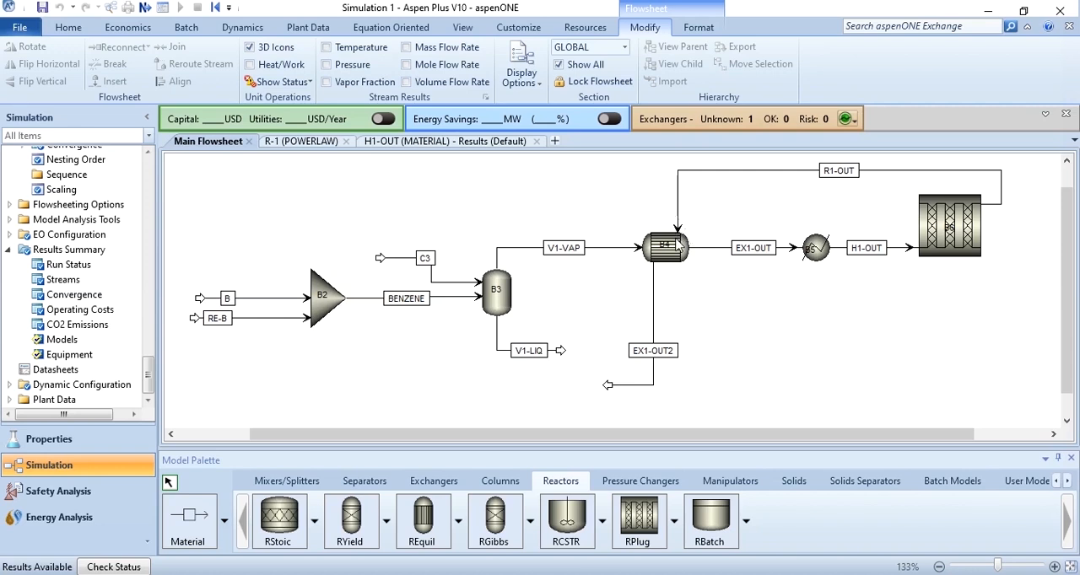
pyautogui.doubleClick(76, 294)
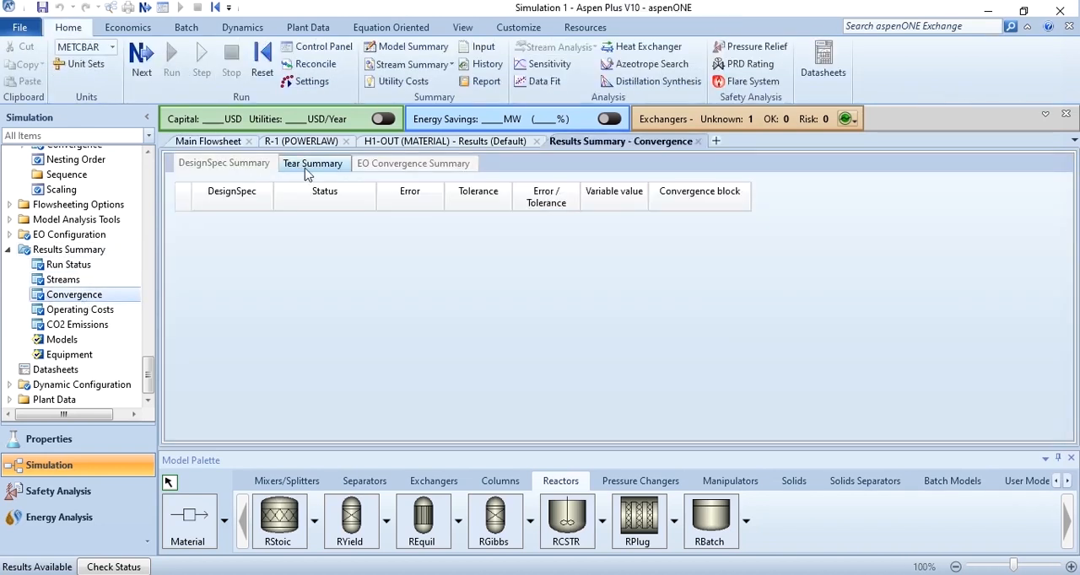
pyautogui.click(307, 171)
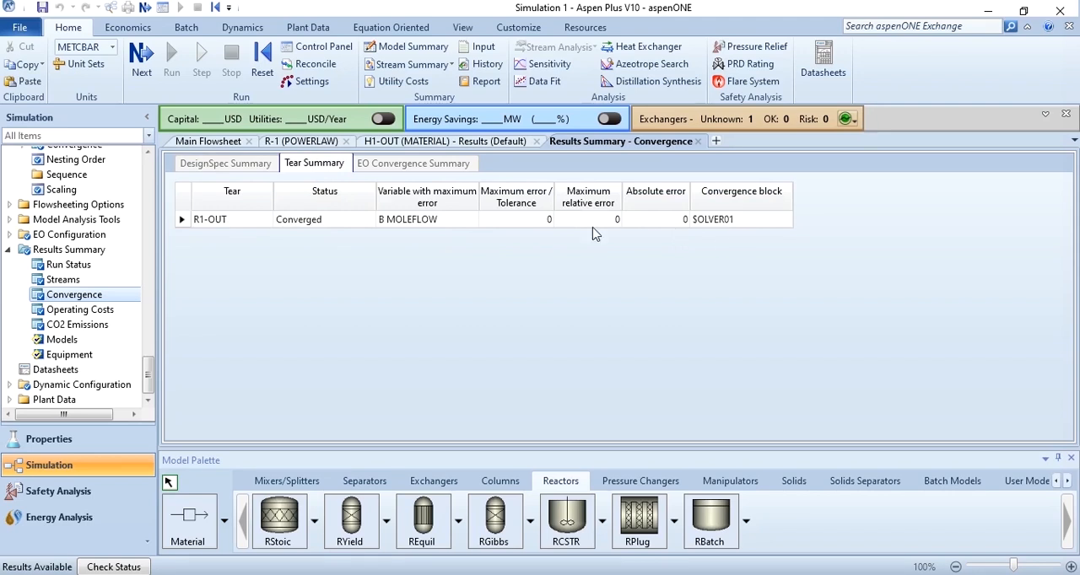
pyautogui.click(698, 142)
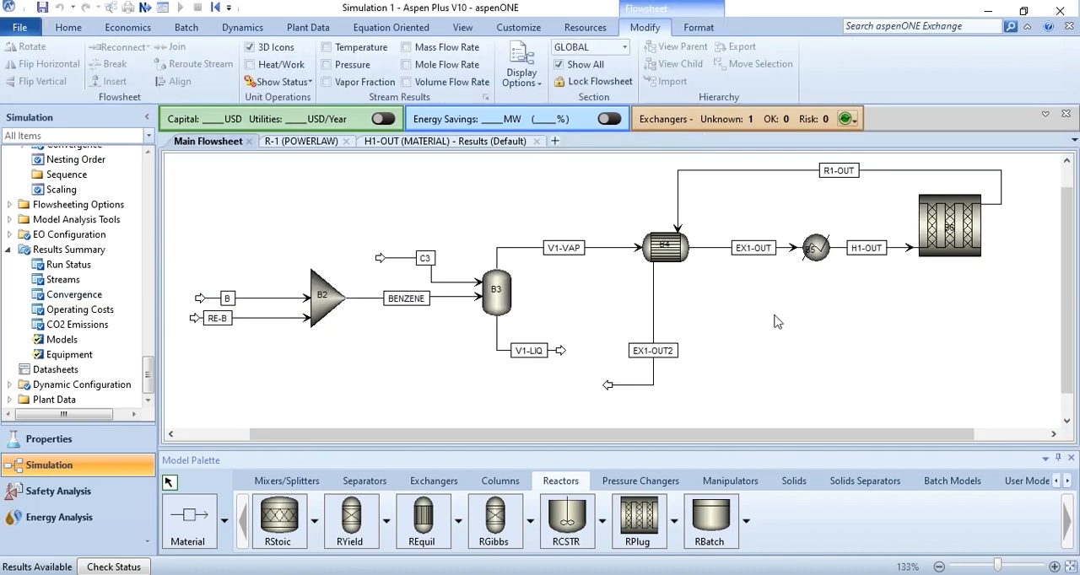